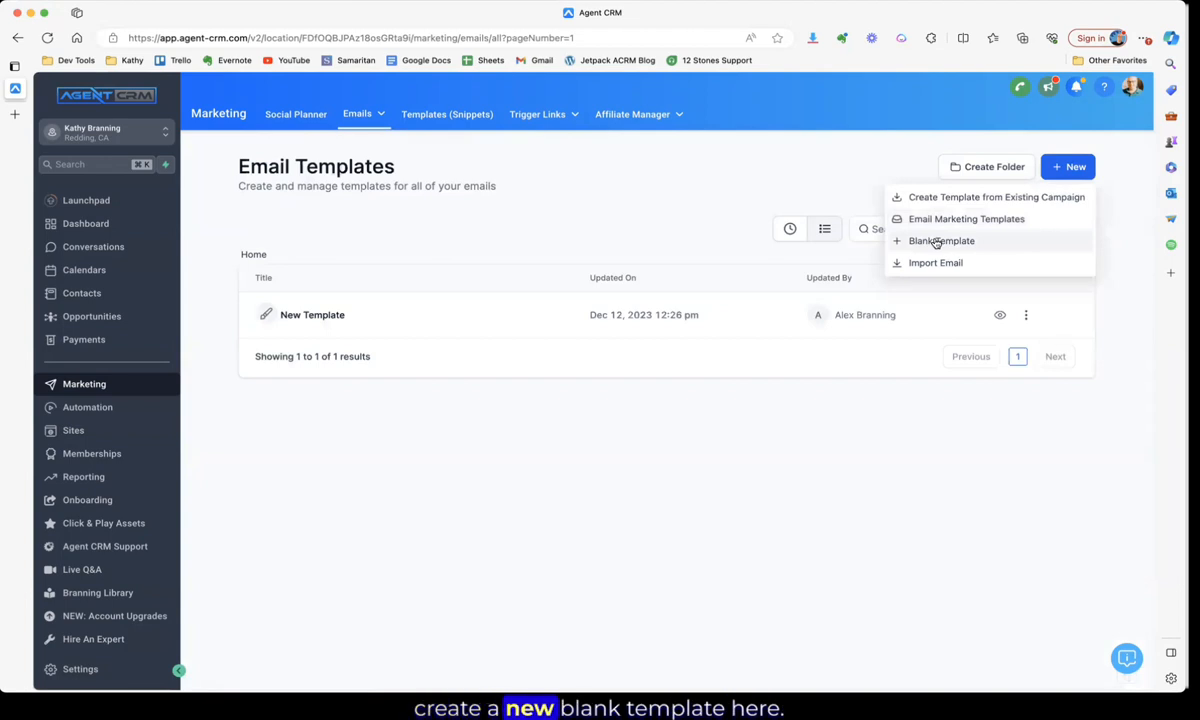
- Create a blank email template in the Design Editor and add an image element above the "Start from scratch" heading
left_click(936, 242)
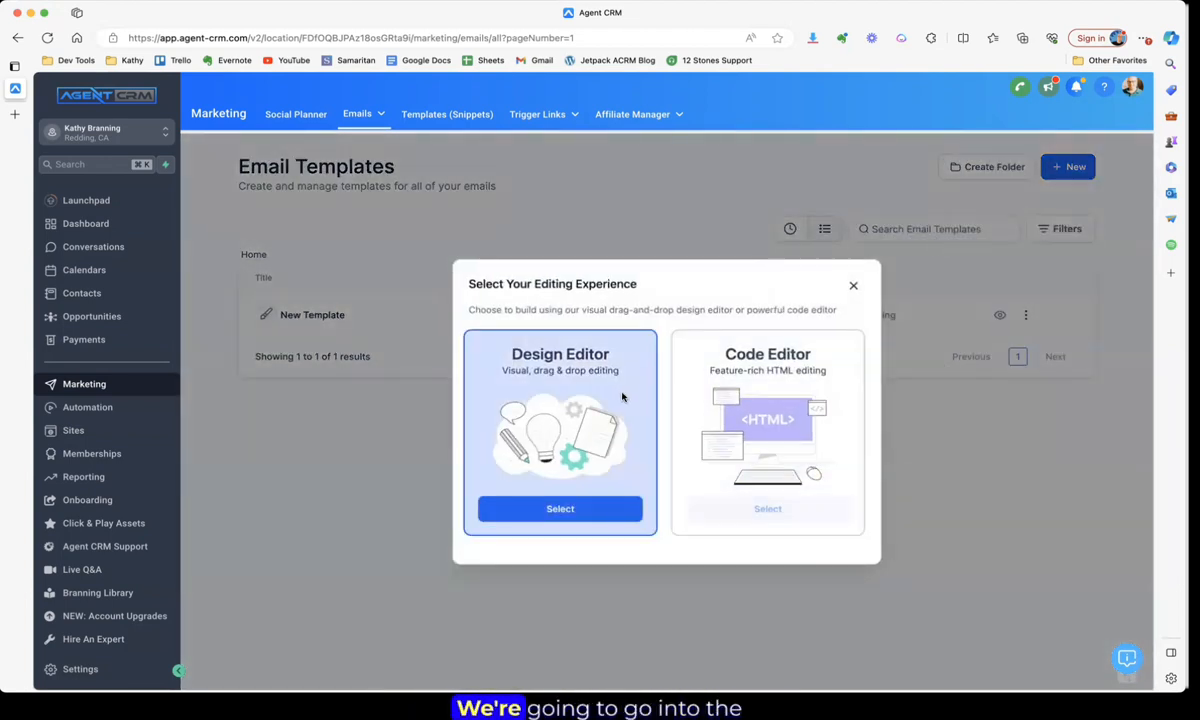
left_click(566, 506)
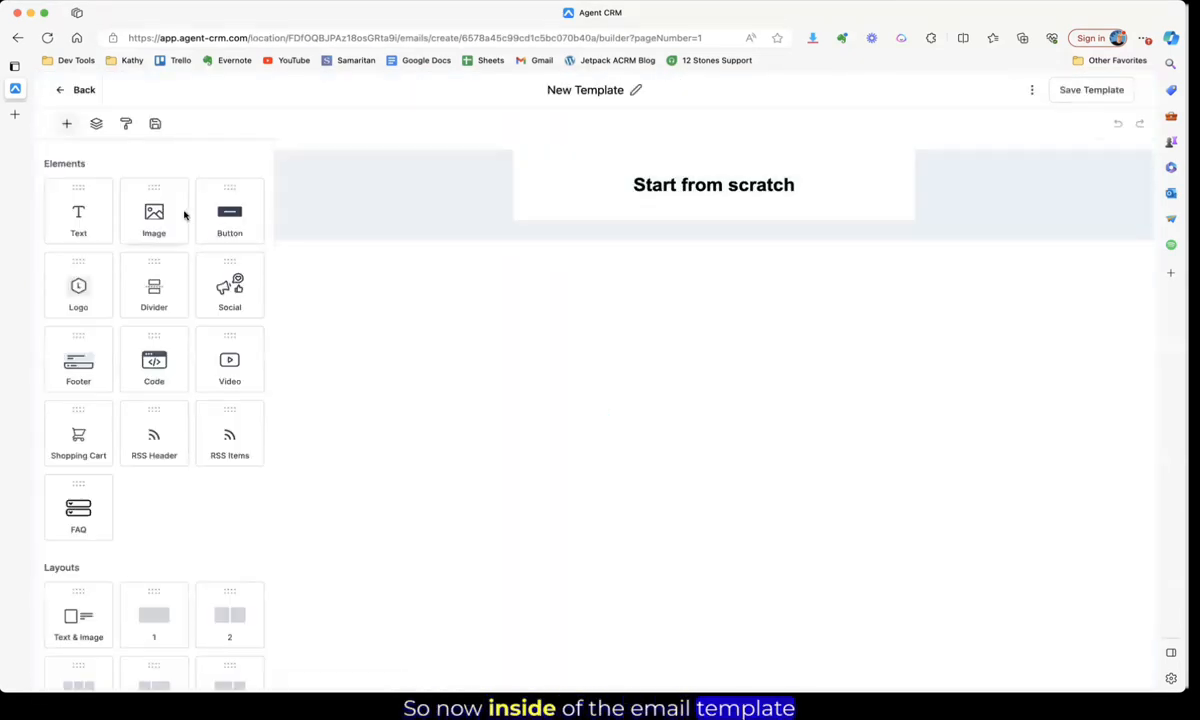
left_click_drag(147, 222, 590, 171)
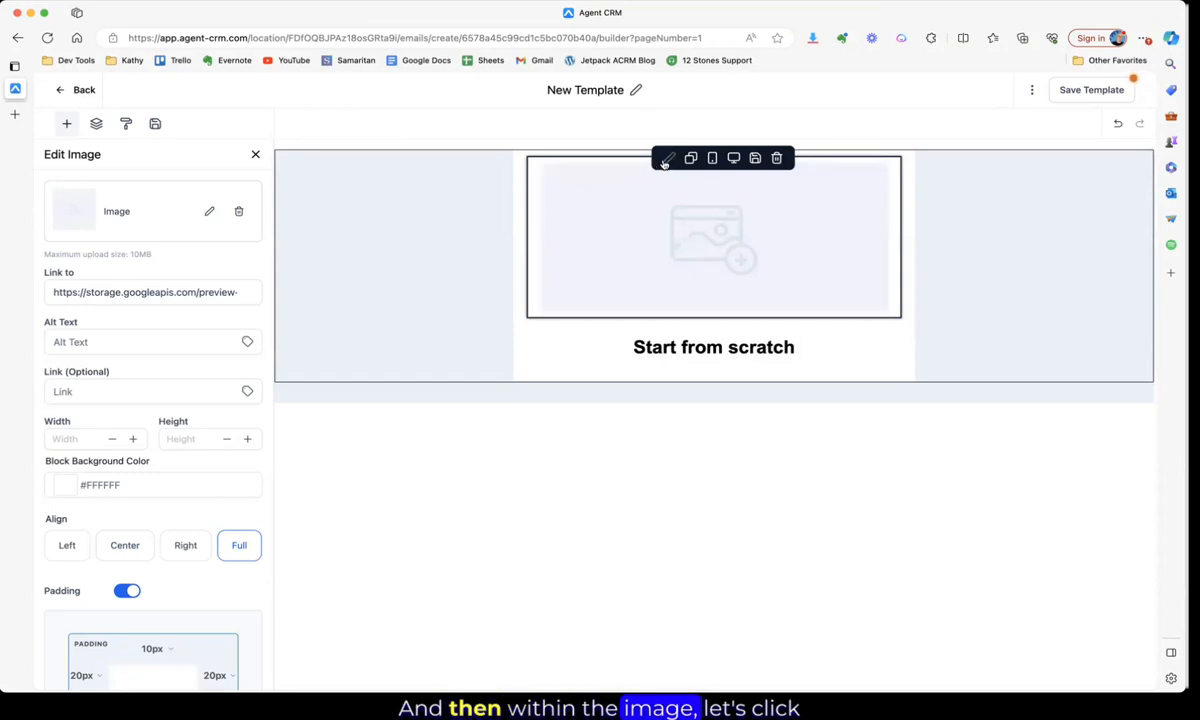
- Start AI image creation for the image element with the description "Little brown bichon puppy wearing a Santa Claus hat"
left_click(211, 212)
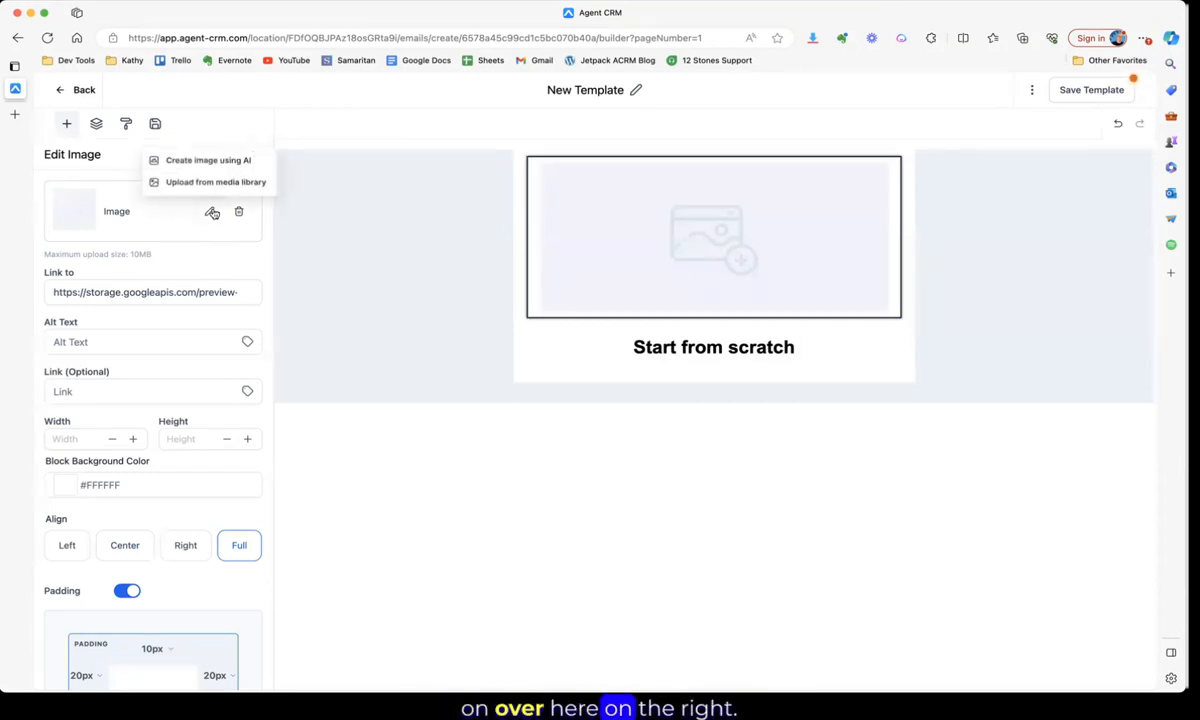
left_click(190, 163)
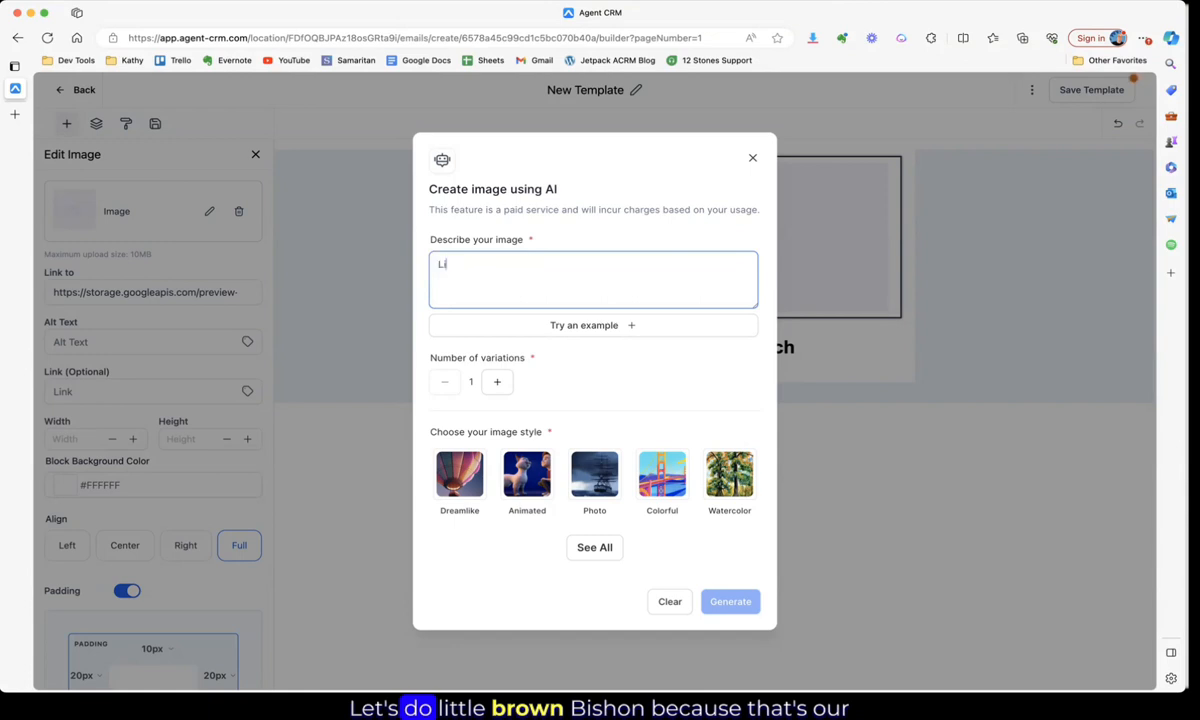
type("ttle brown")
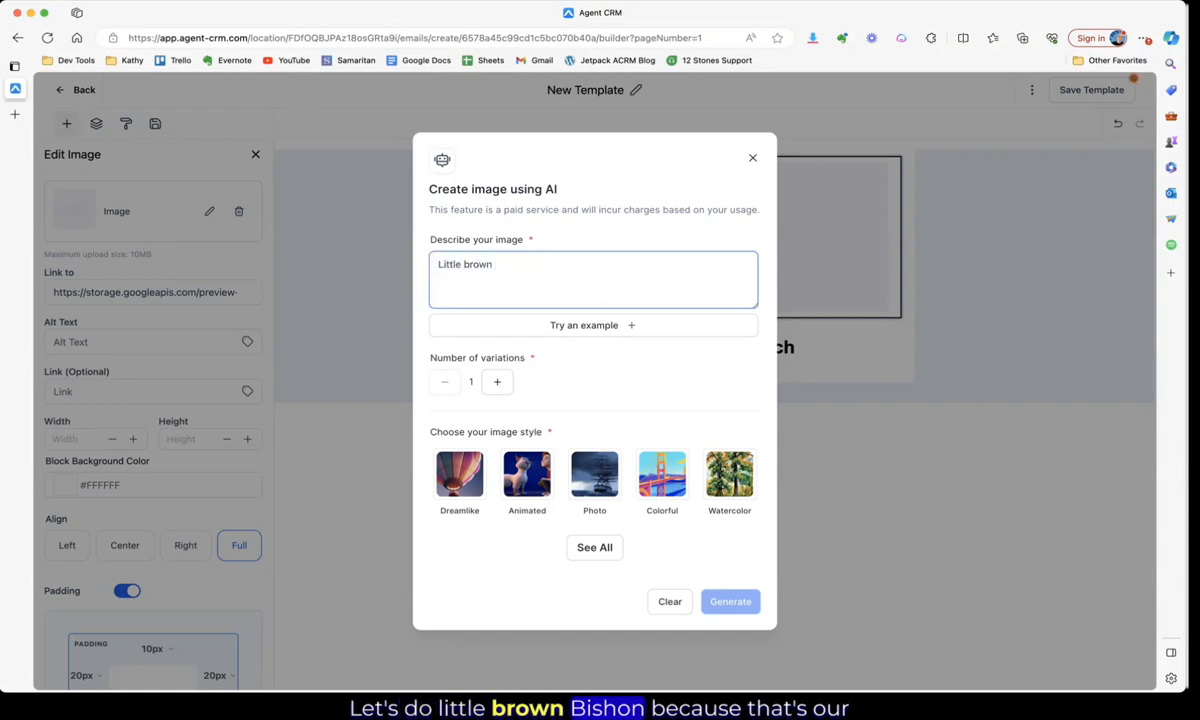
type(" bichon ")
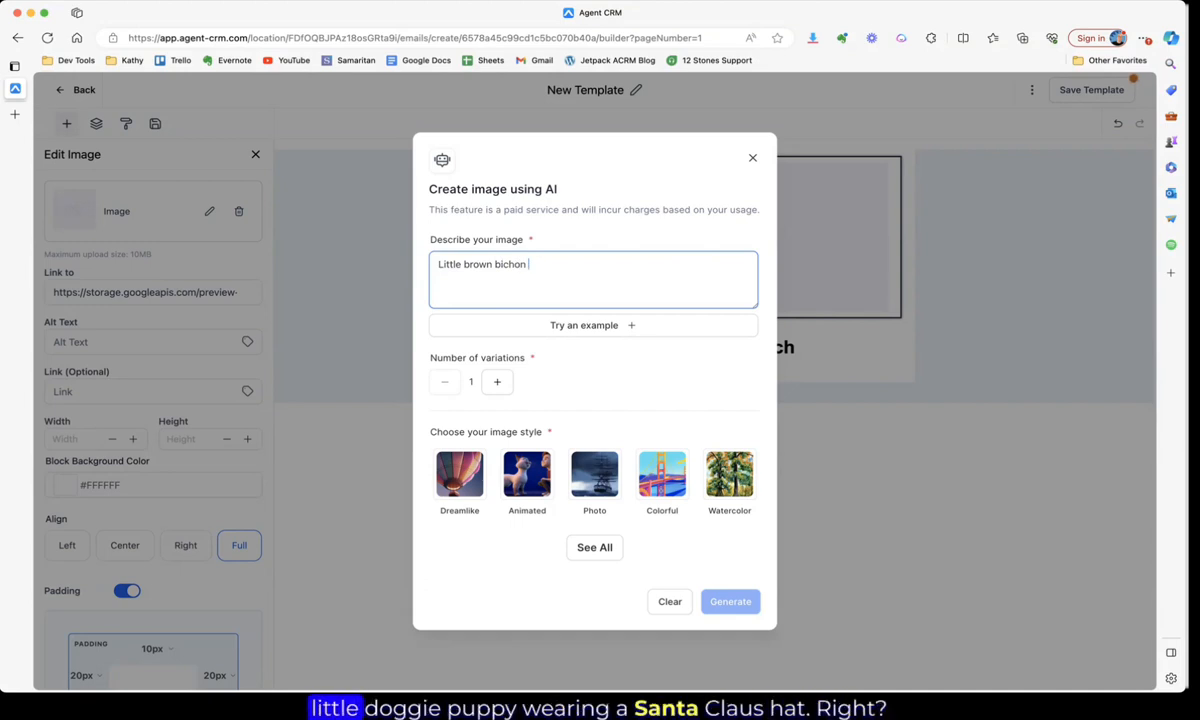
type("puppy we")
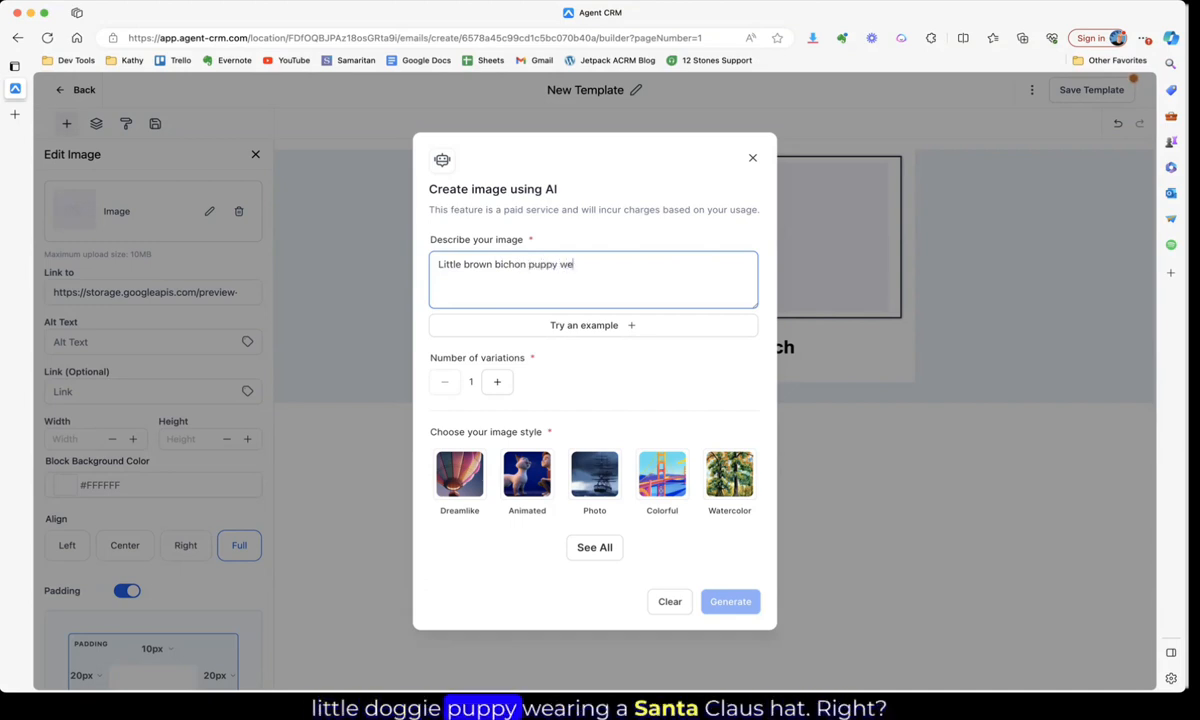
type("aring a Santa Claus hat")
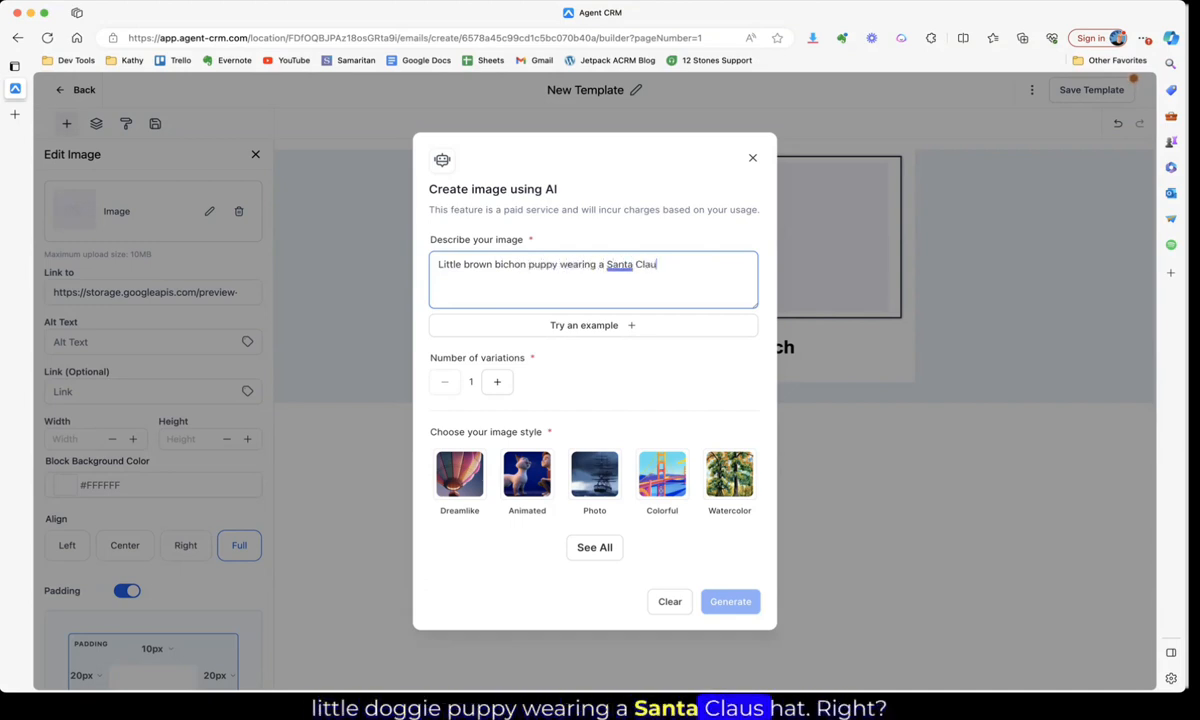
- Generate the AI image in the Animated style and insert it into the template's image element
left_click(603, 547)
scroll(584, 436, "down", 5)
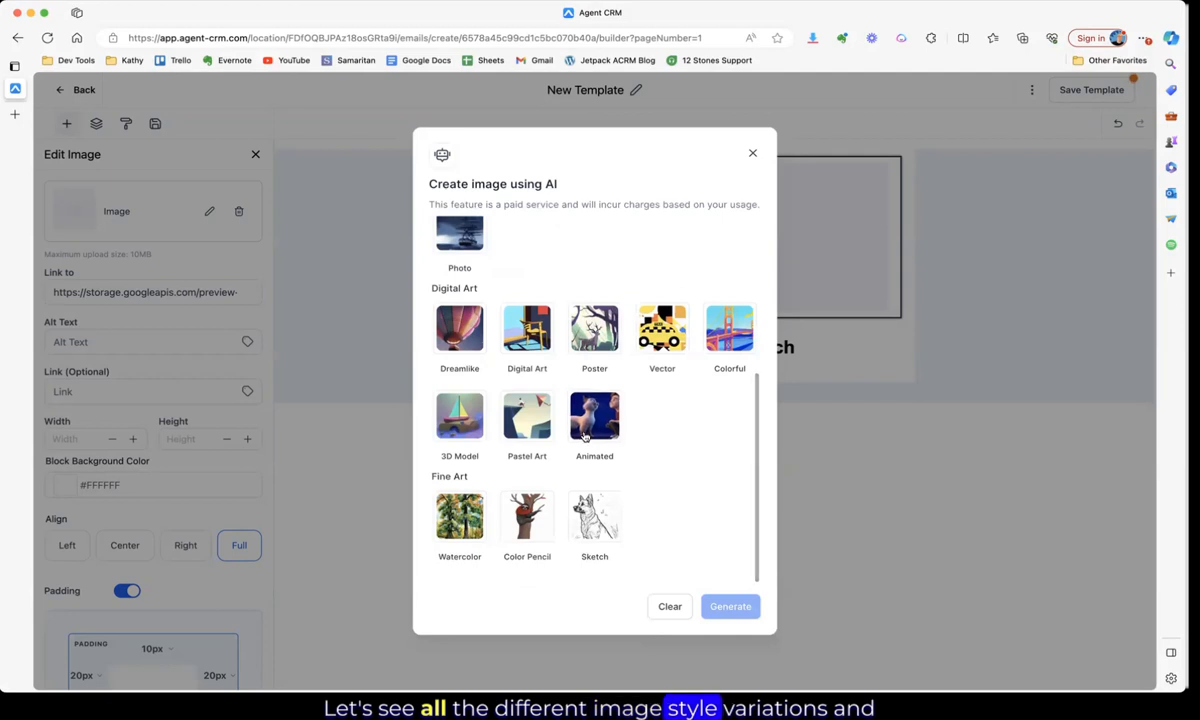
left_click(590, 412)
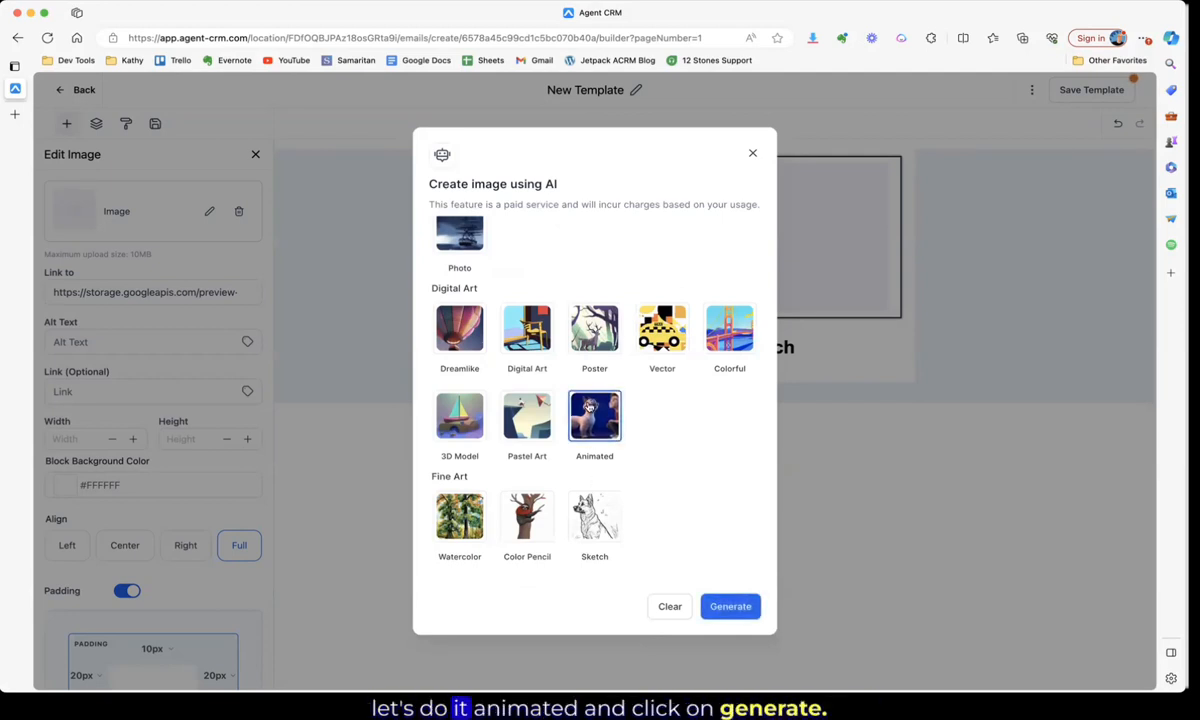
left_click(737, 606)
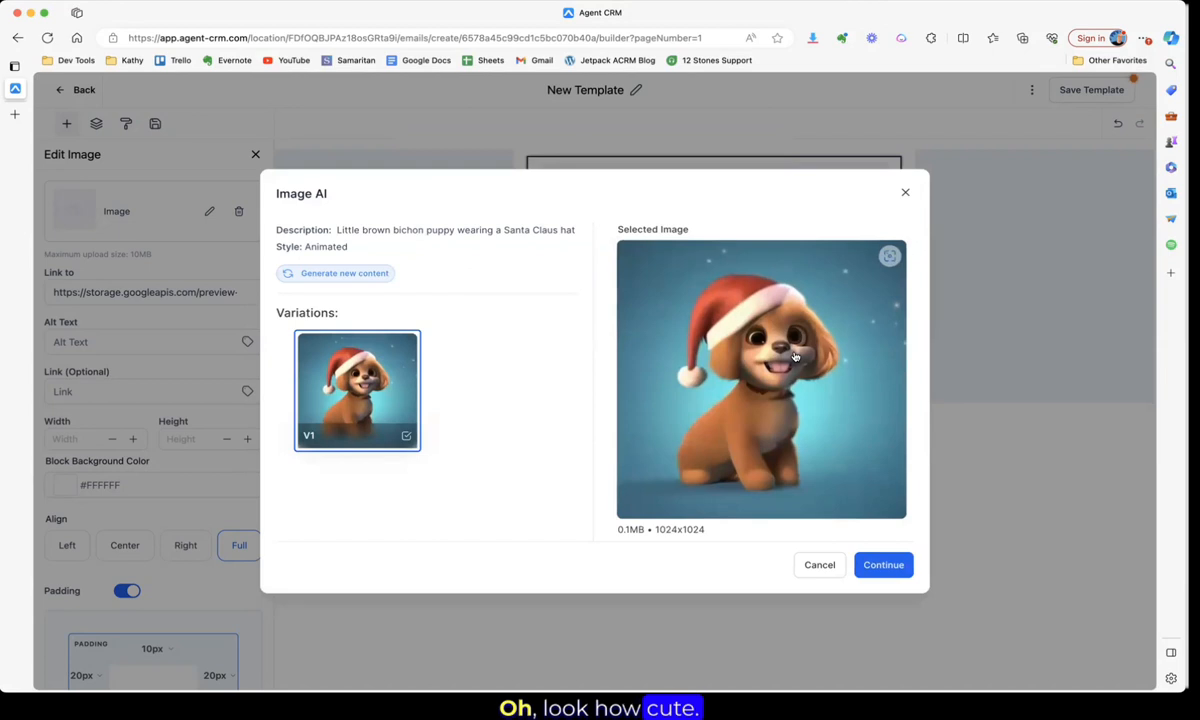
left_click(883, 566)
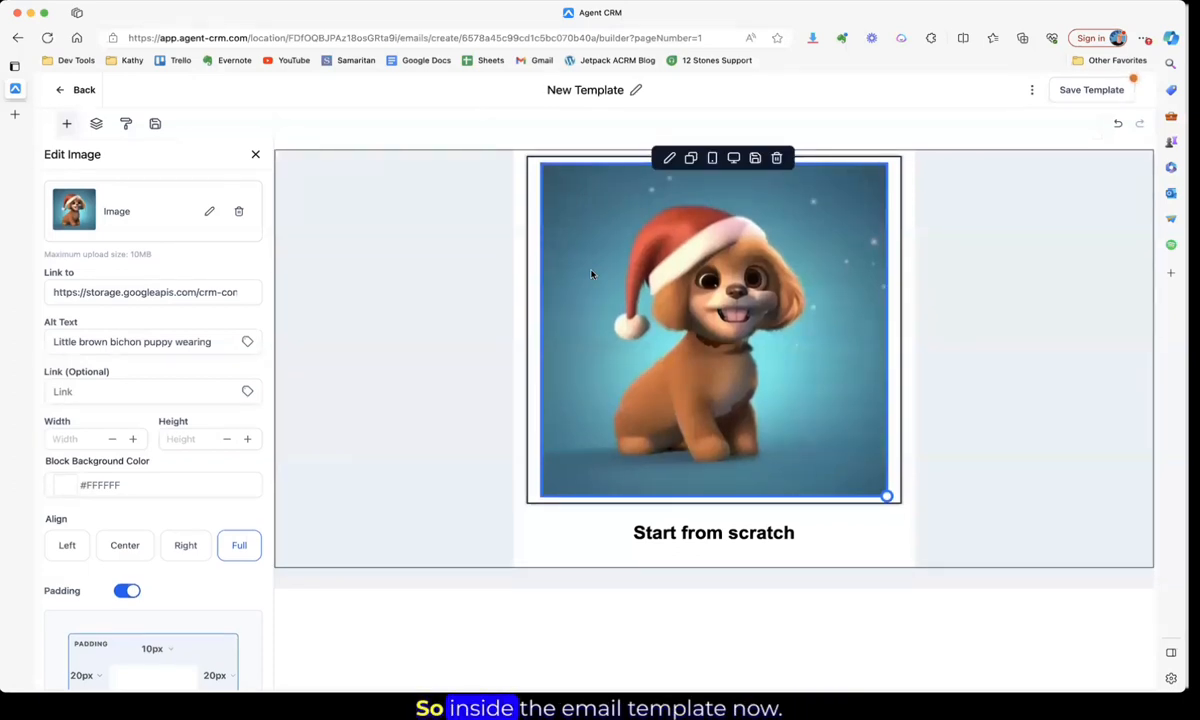
- Select the "Start from scratch" heading text and open AI content generation for it
left_click(630, 518)
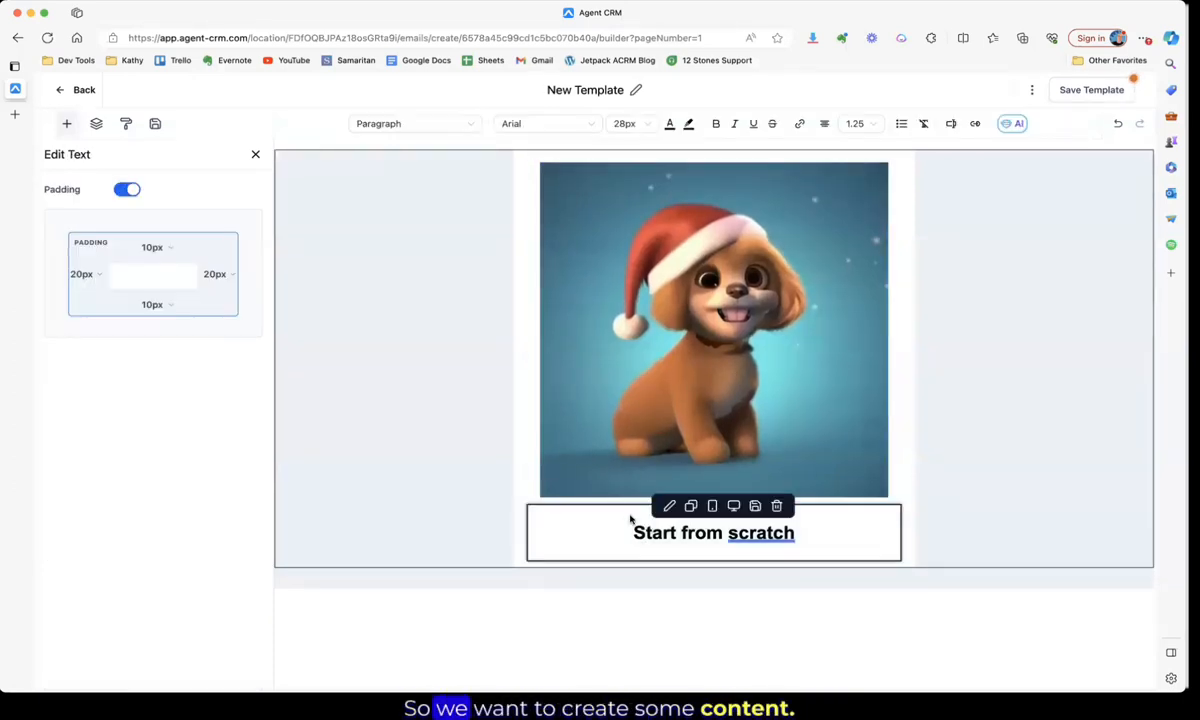
triple_click(624, 522)
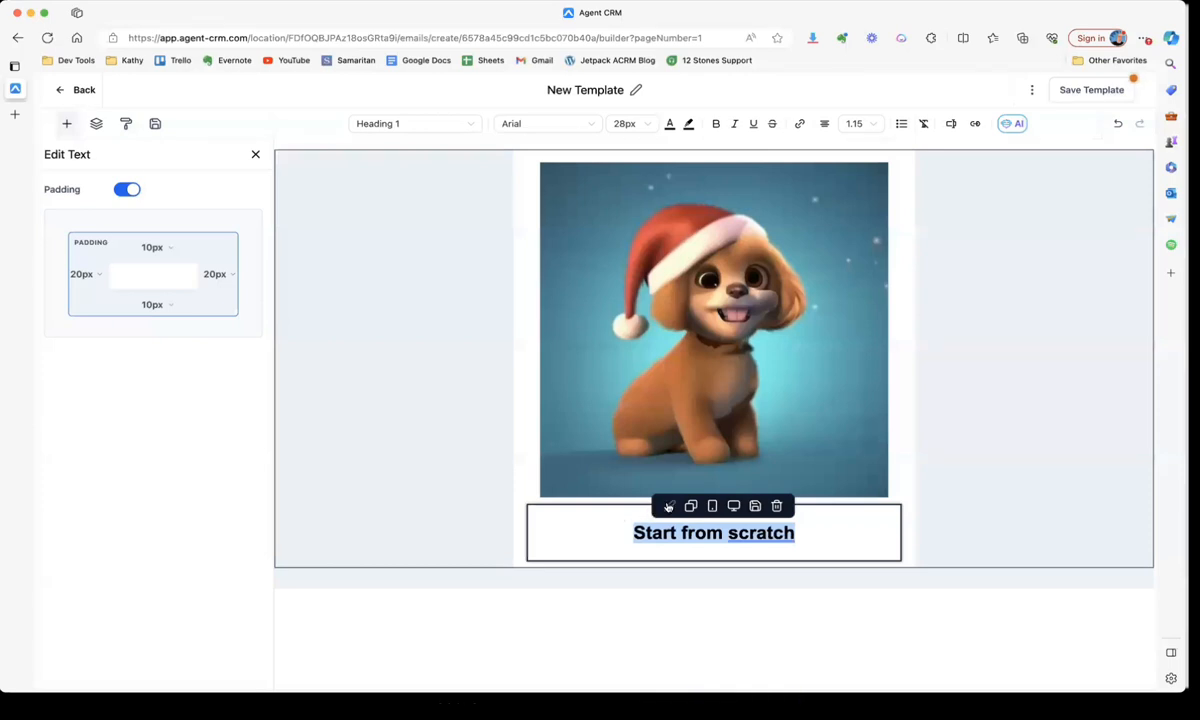
left_click(633, 530)
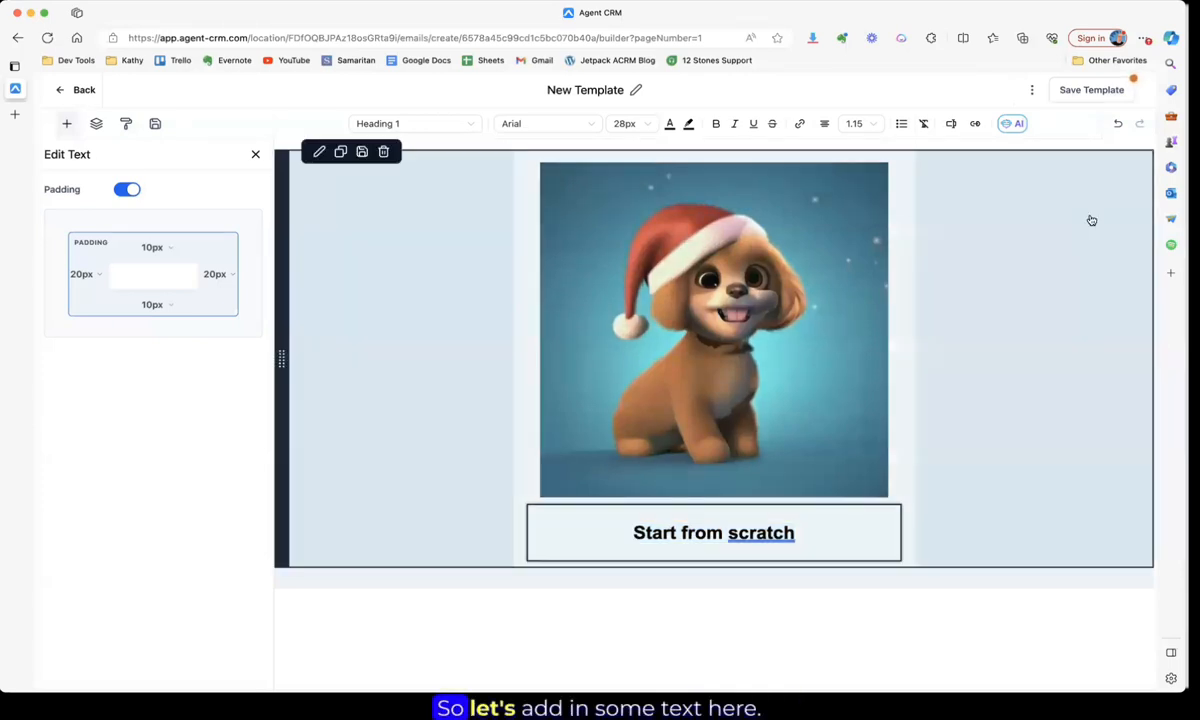
left_click(1086, 224)
left_click(717, 533)
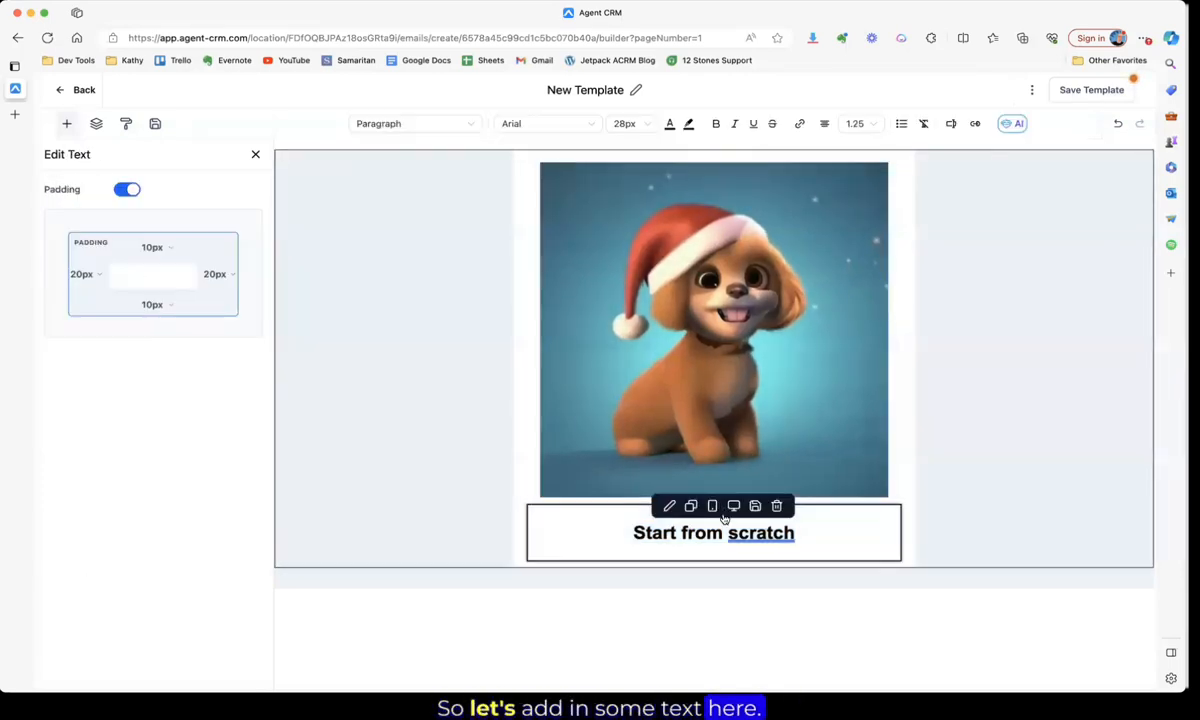
triple_click(717, 533)
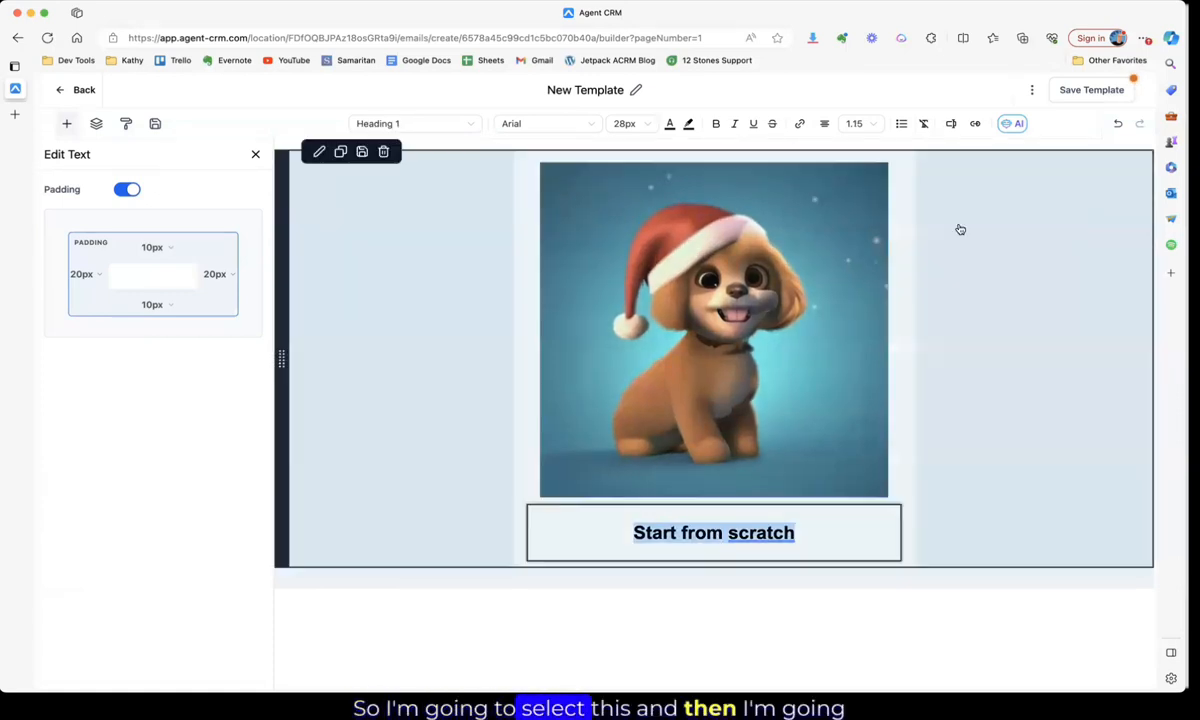
left_click(1016, 124)
left_click(1005, 149)
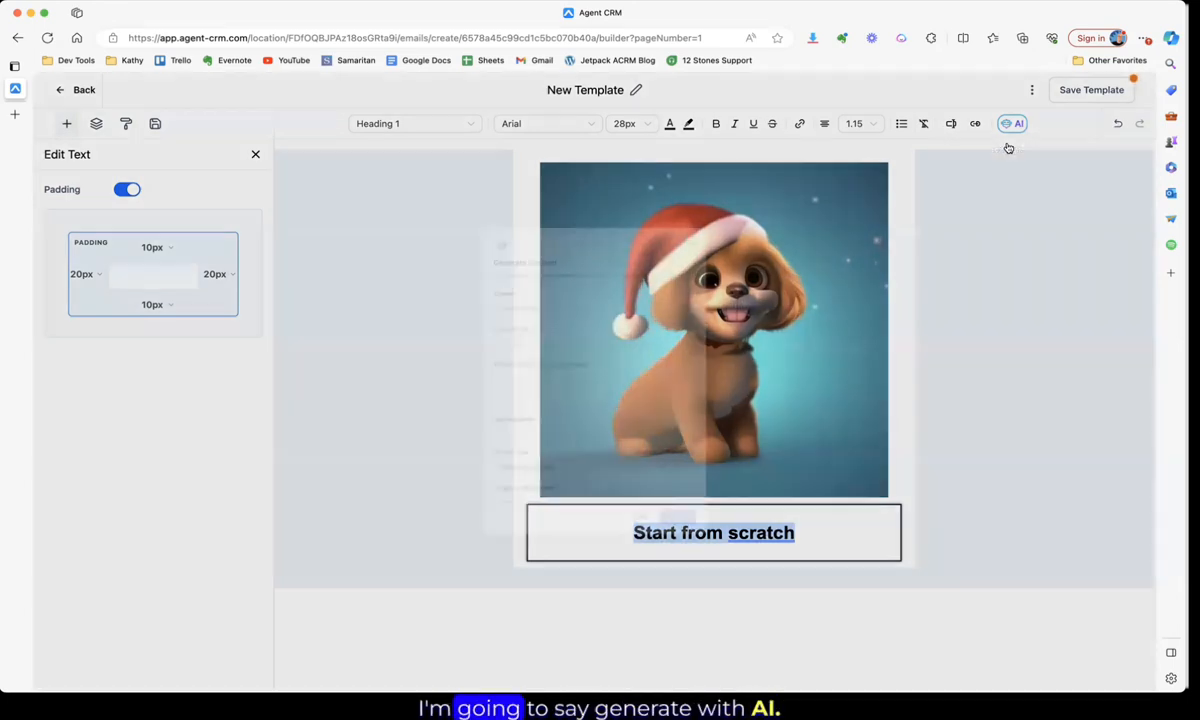
- Set the context of the generated content to Introduction and look through the other context options
left_click(589, 258)
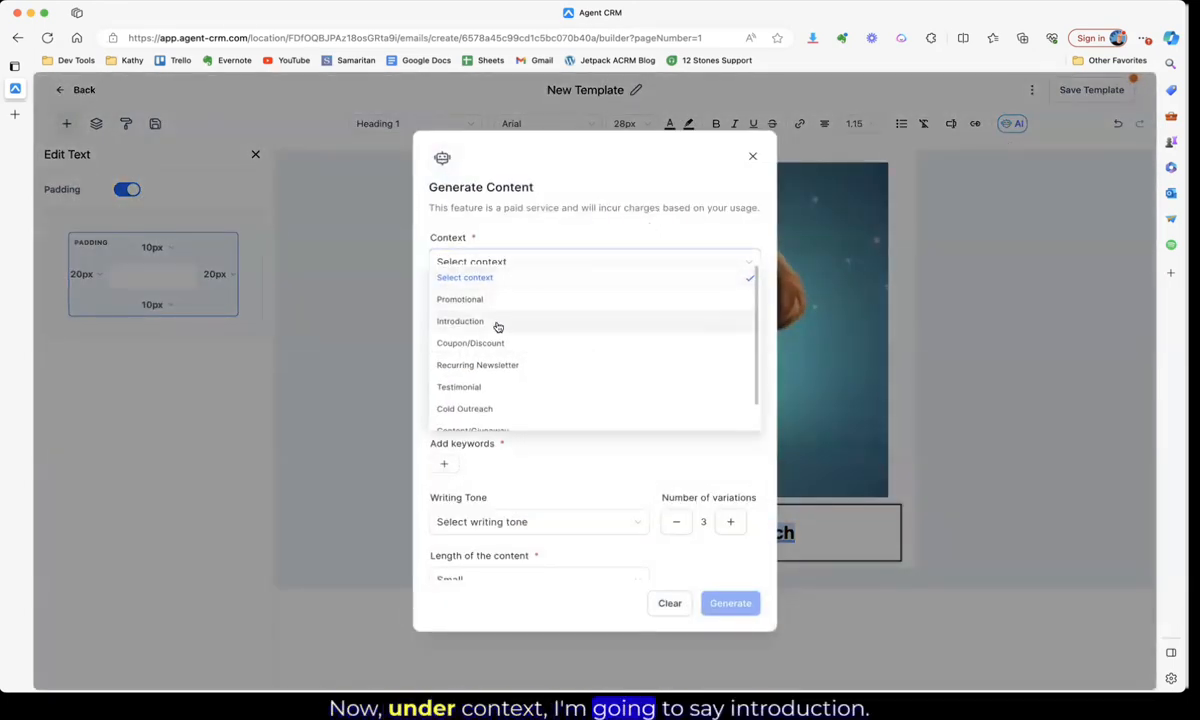
left_click(497, 326)
left_click(466, 270)
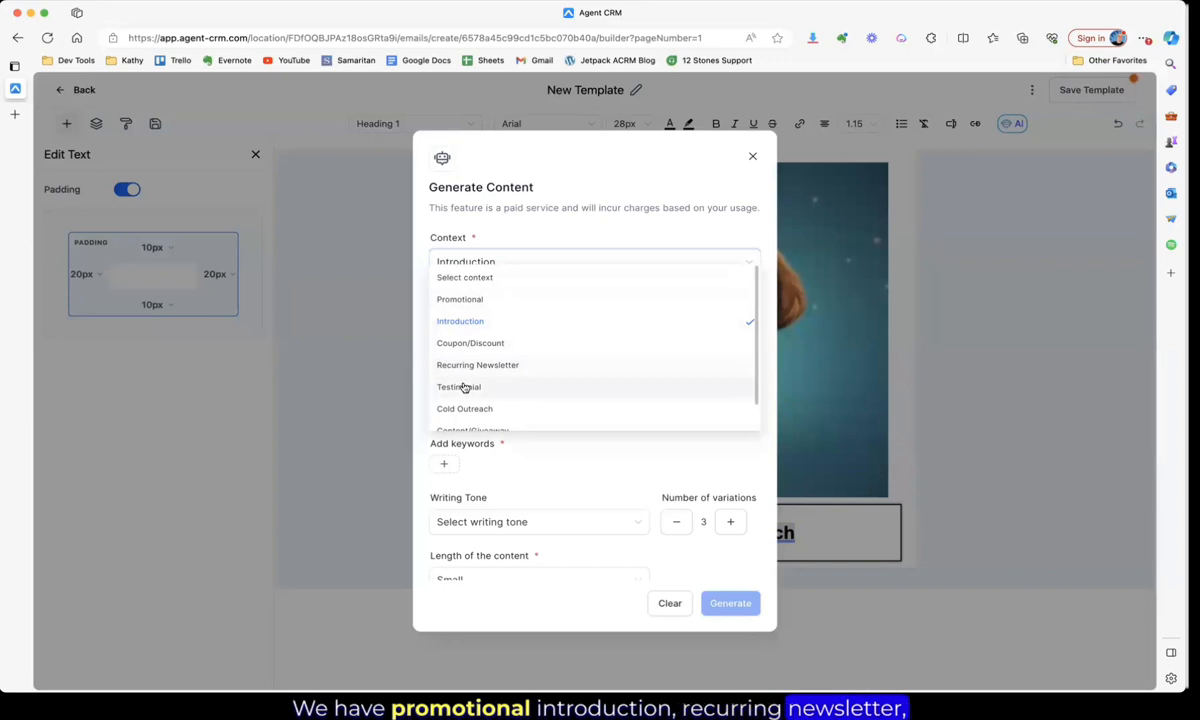
scroll(463, 390, "down", 3)
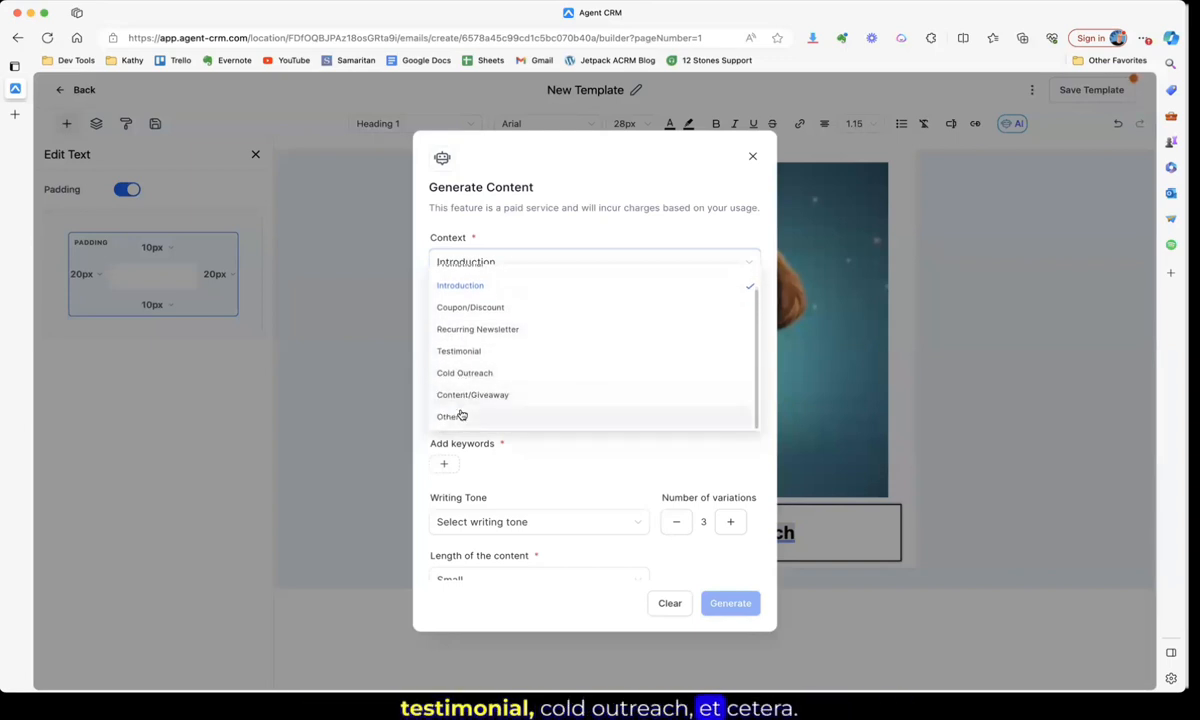
scroll(463, 380, "up", 3)
left_click(466, 243)
- Enter "Sharing a funny story to my readers about our first Christmas" as the content title
left_click(484, 325)
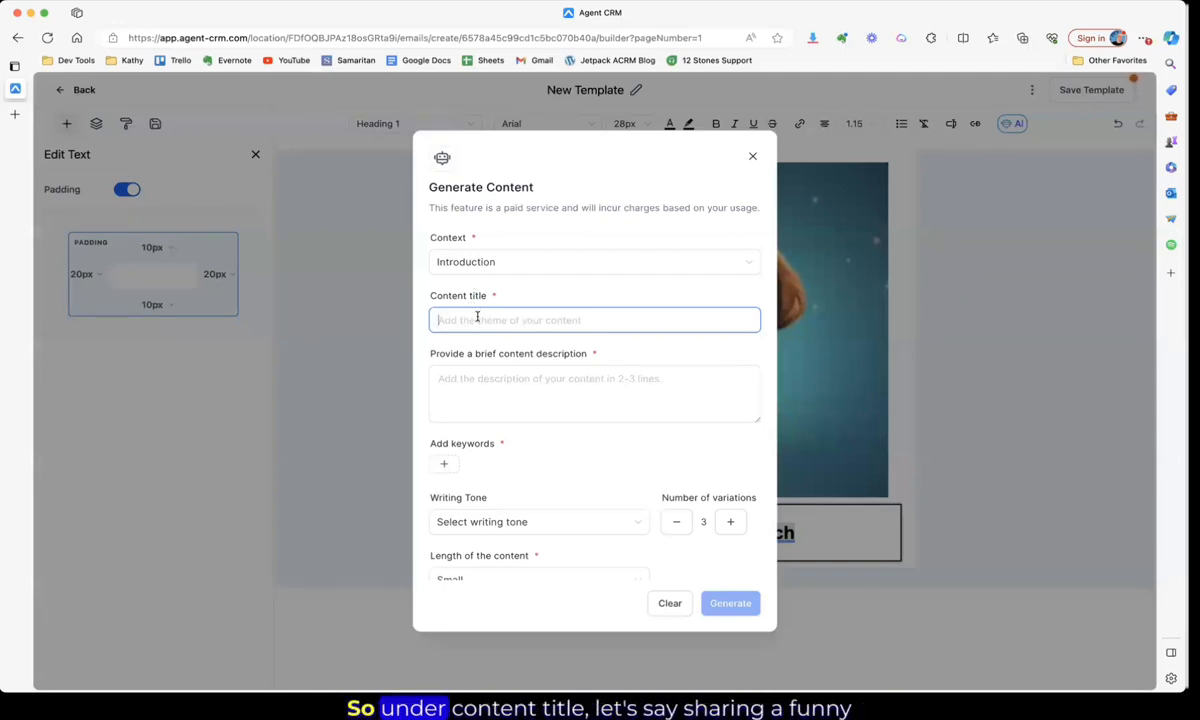
type("Wr")
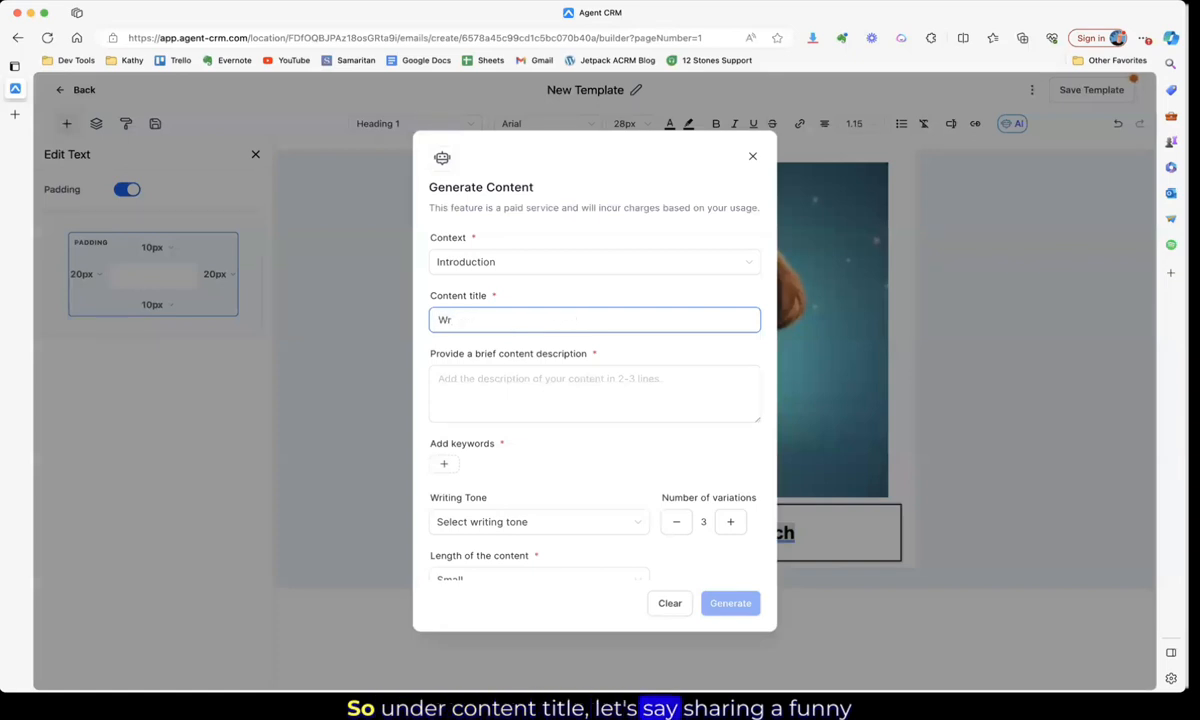
key("BackSpace")
type("ing a funny stor")
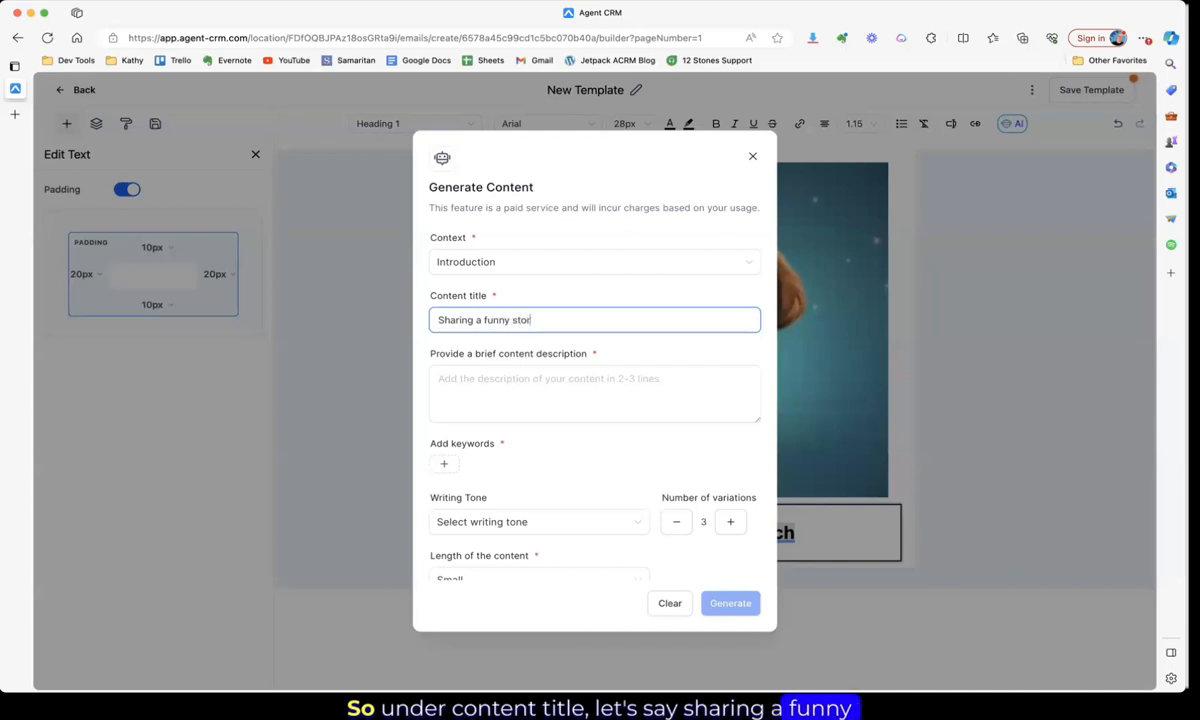
type("y to my readers about our first Christmas")
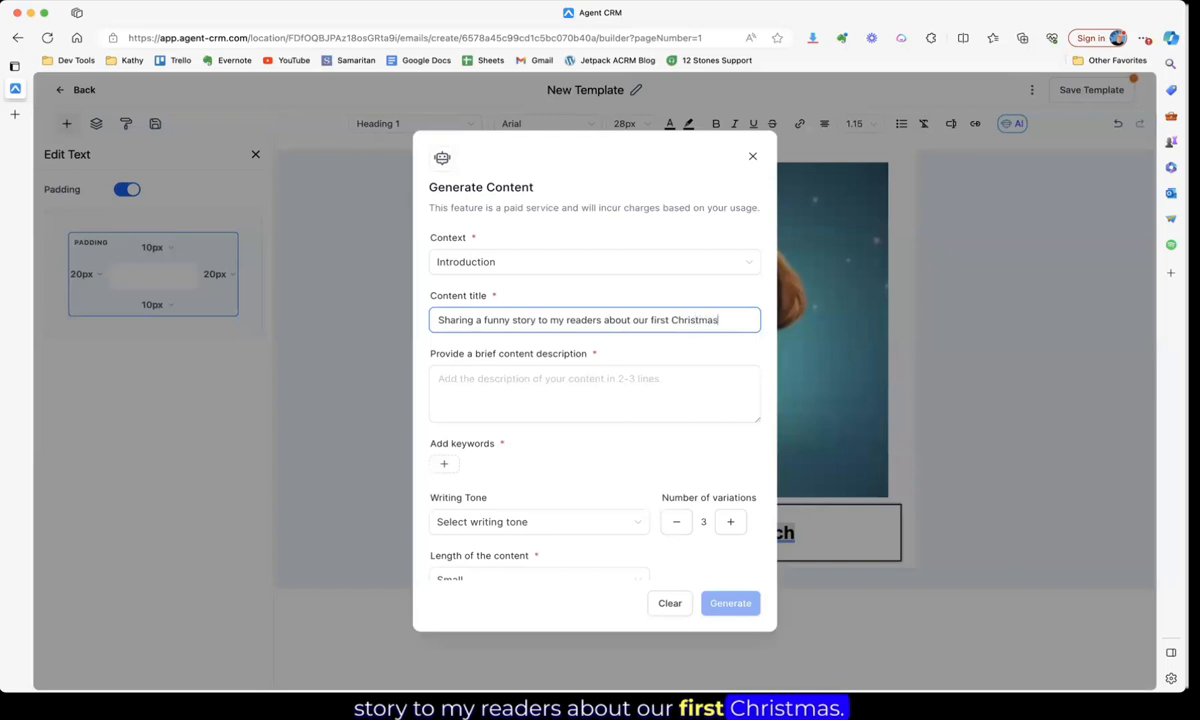
- Enter the content description "Write a story telling my readers how my husband gave me a screwdriver on our first Christmas together."
key("Tab")
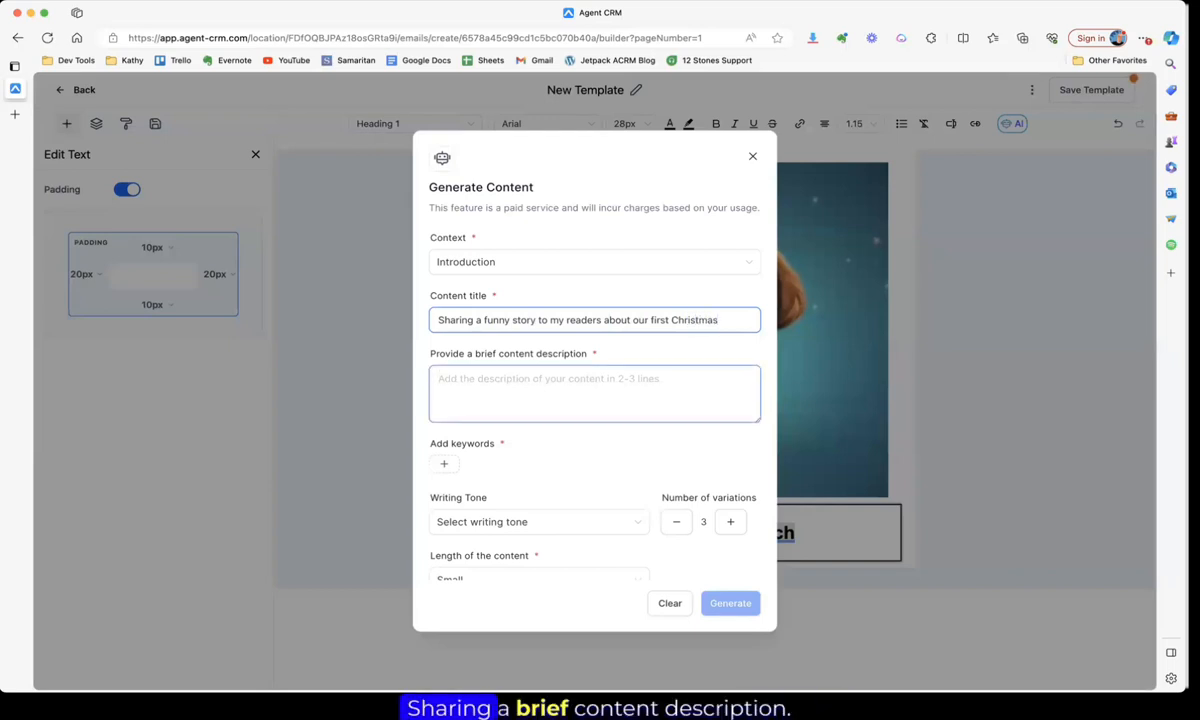
type("Wr")
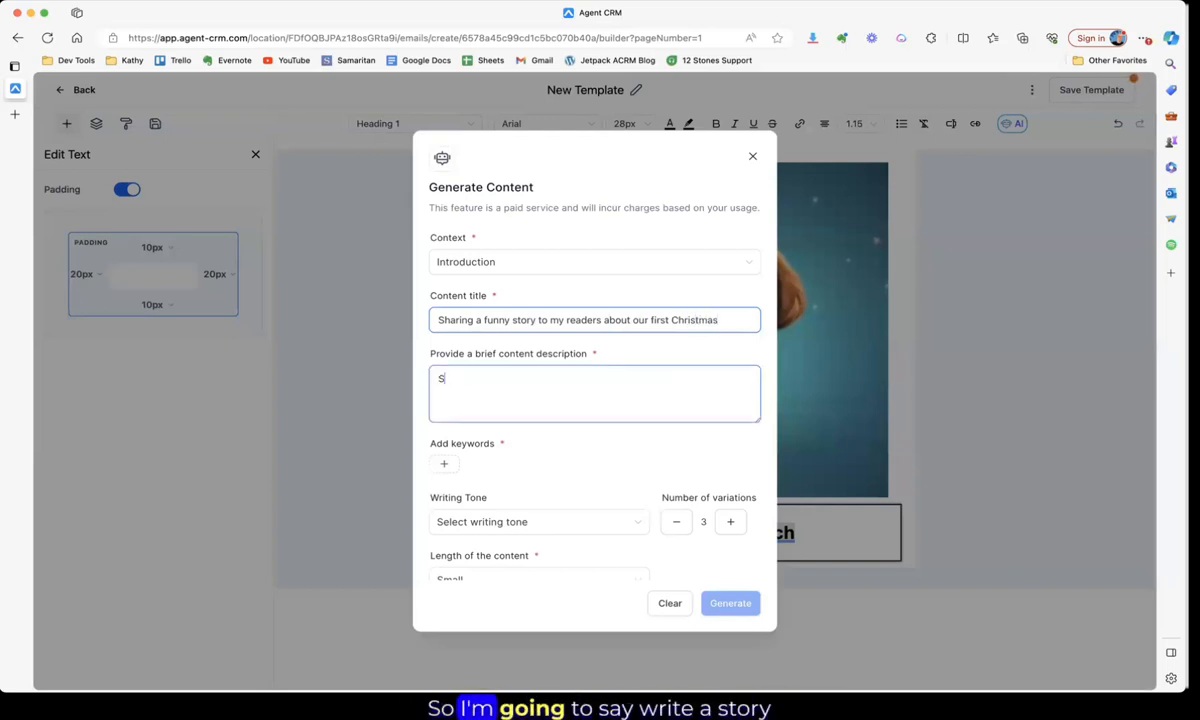
type("ite a ")
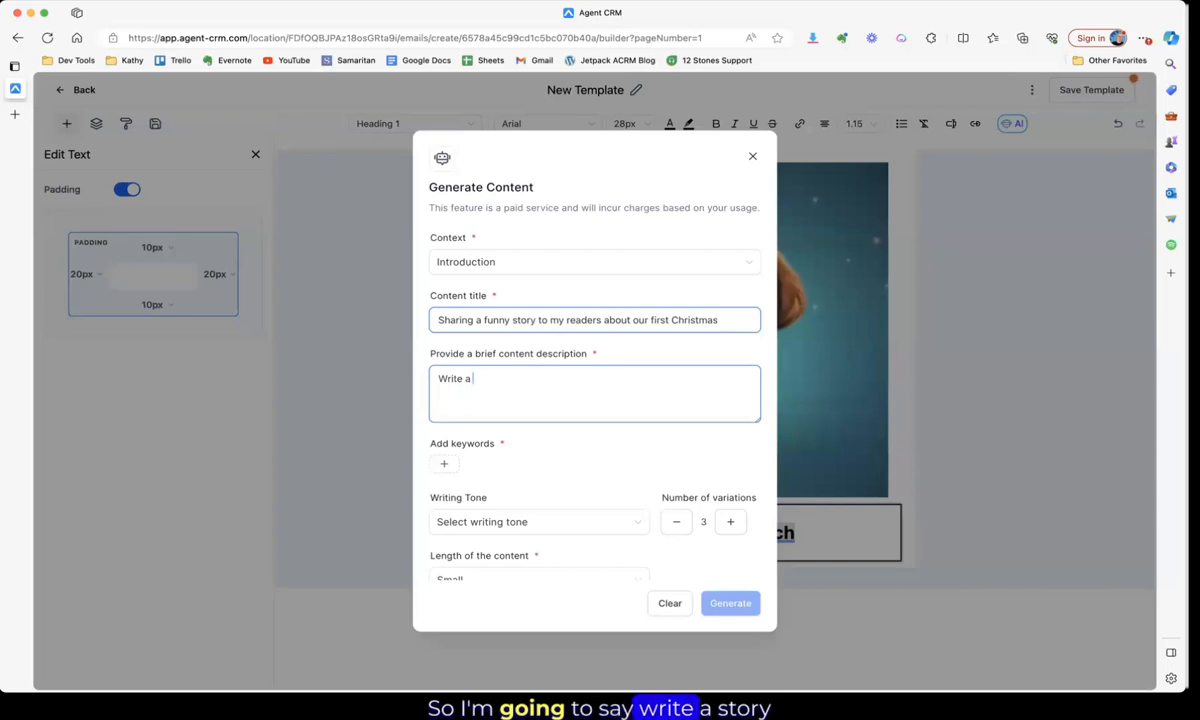
type("story telling my r")
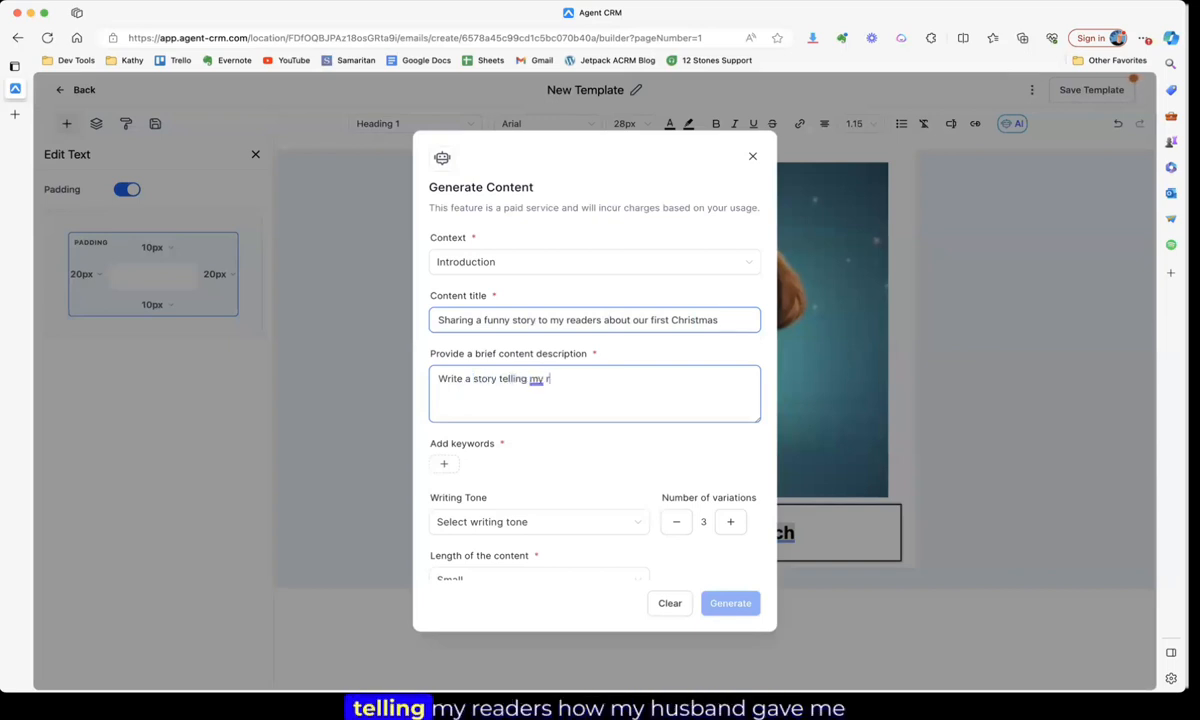
type("eaders how my hus")
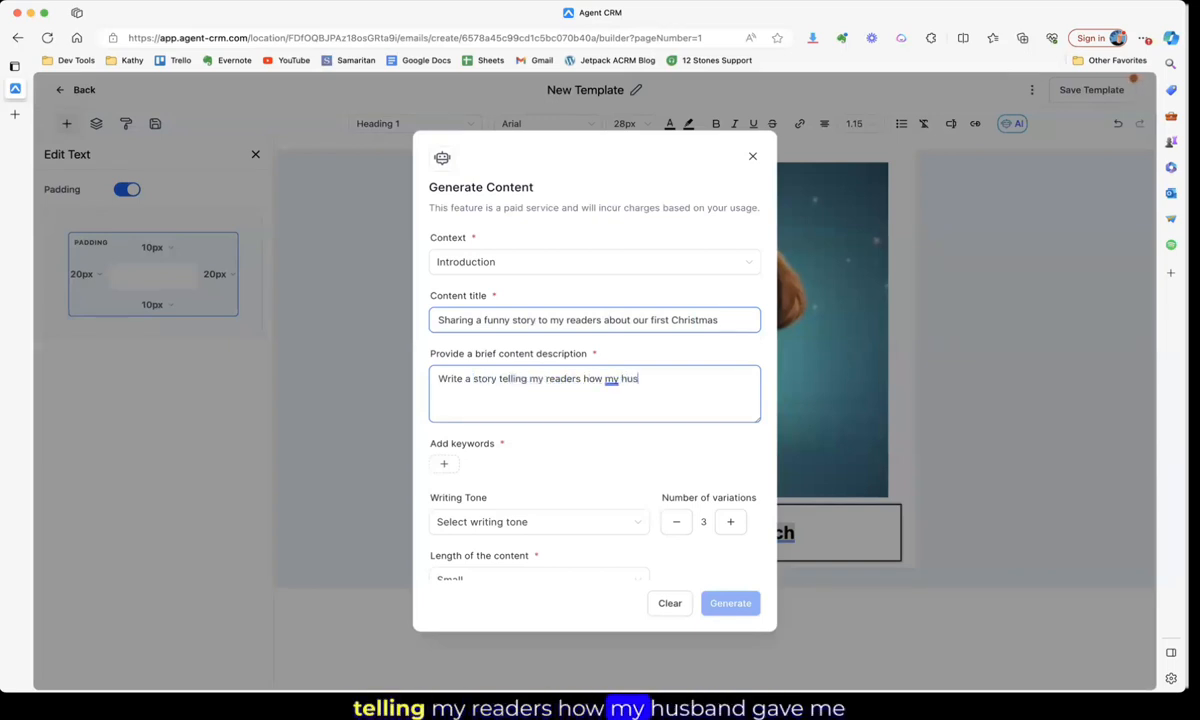
type("band gave me")
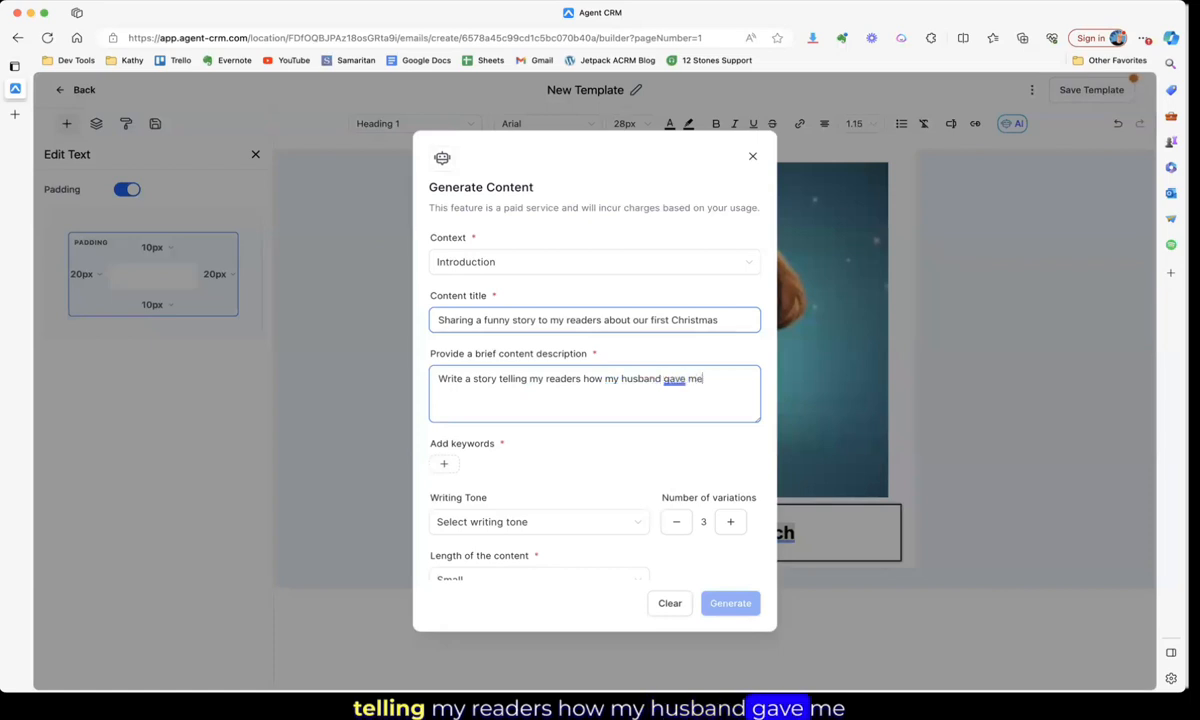
type(" a screwdriver")
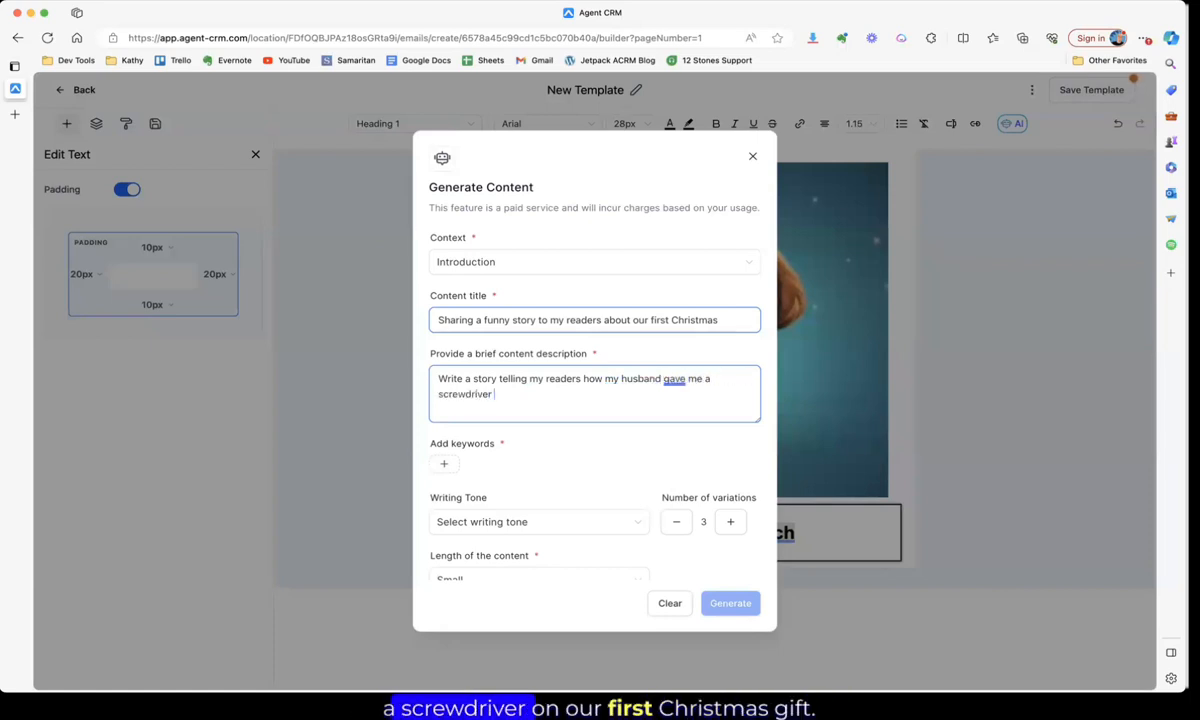
type(" on our first Ch")
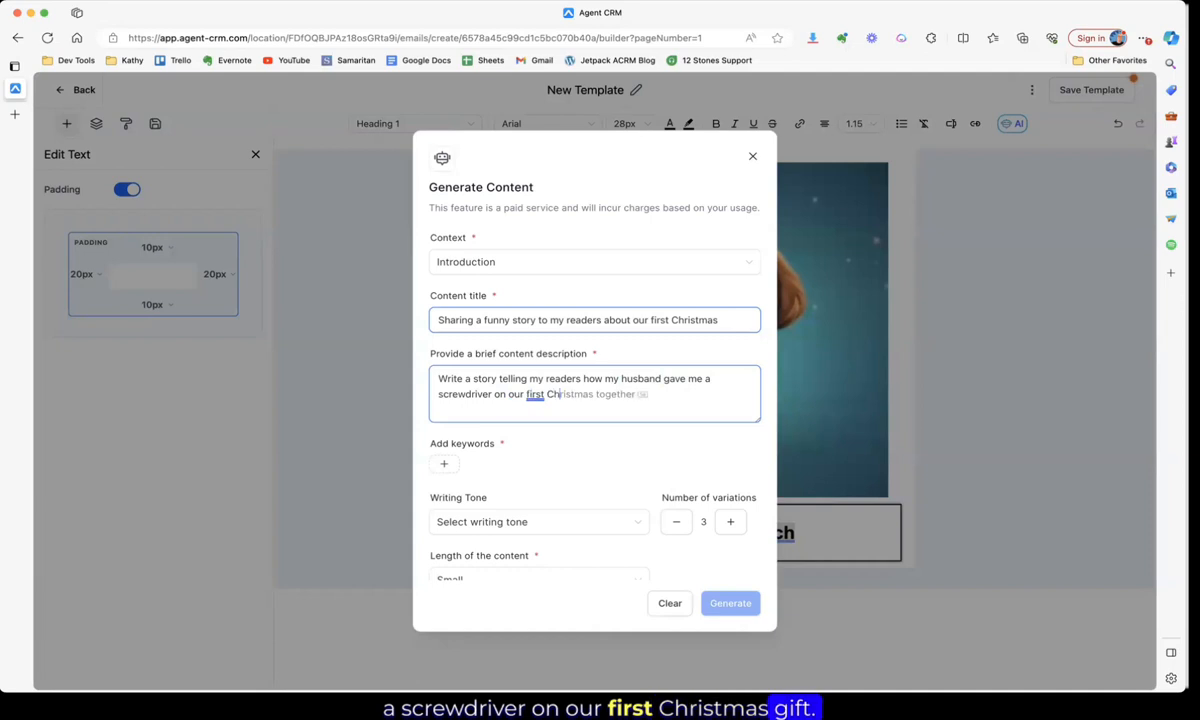
key("Tab")
type(".")
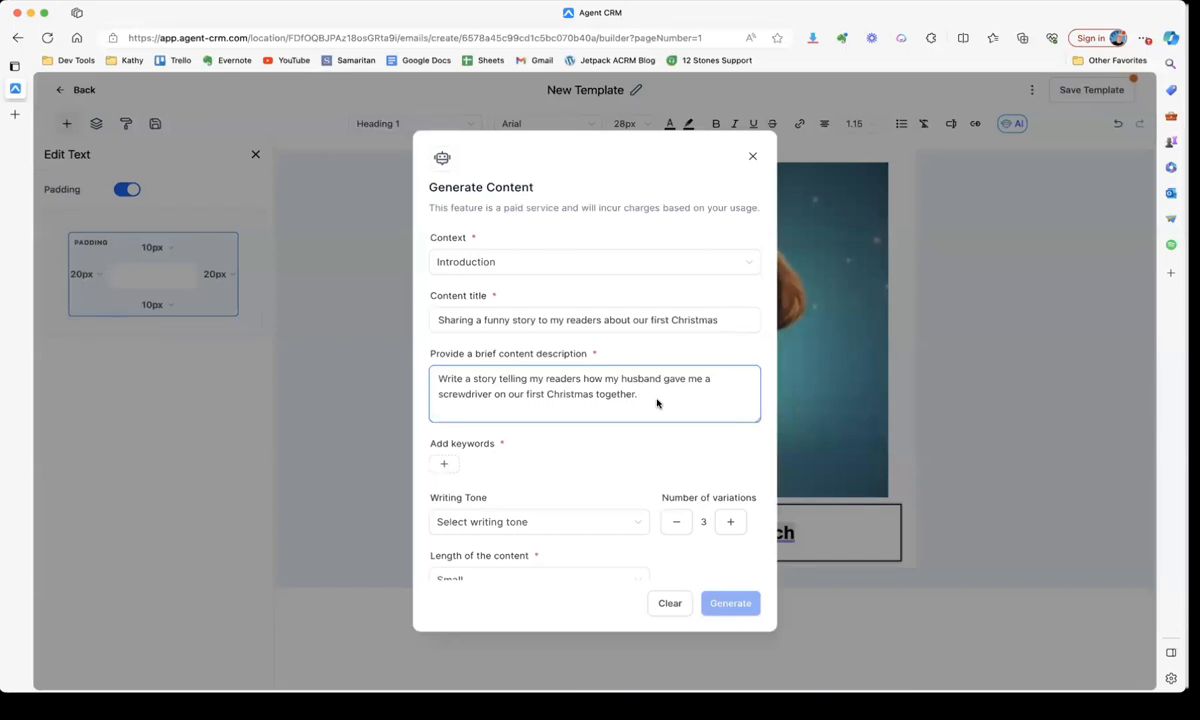
- Extend the description with "Make it a funny story where I thought I was getting some jewelry but instead opened my gifts to find a screwdriver."
type("ake it a funny")
key("Tab")
type("where I thought I was getting some jewel")
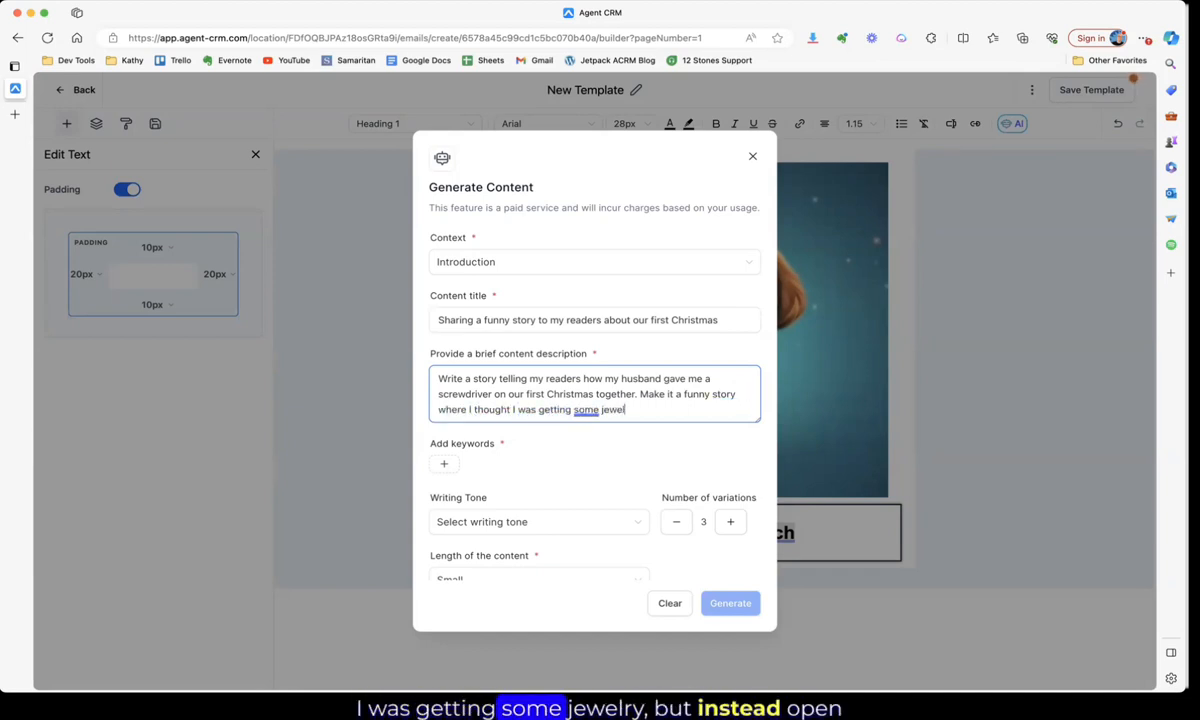
type("rh")
type(" but insrea")
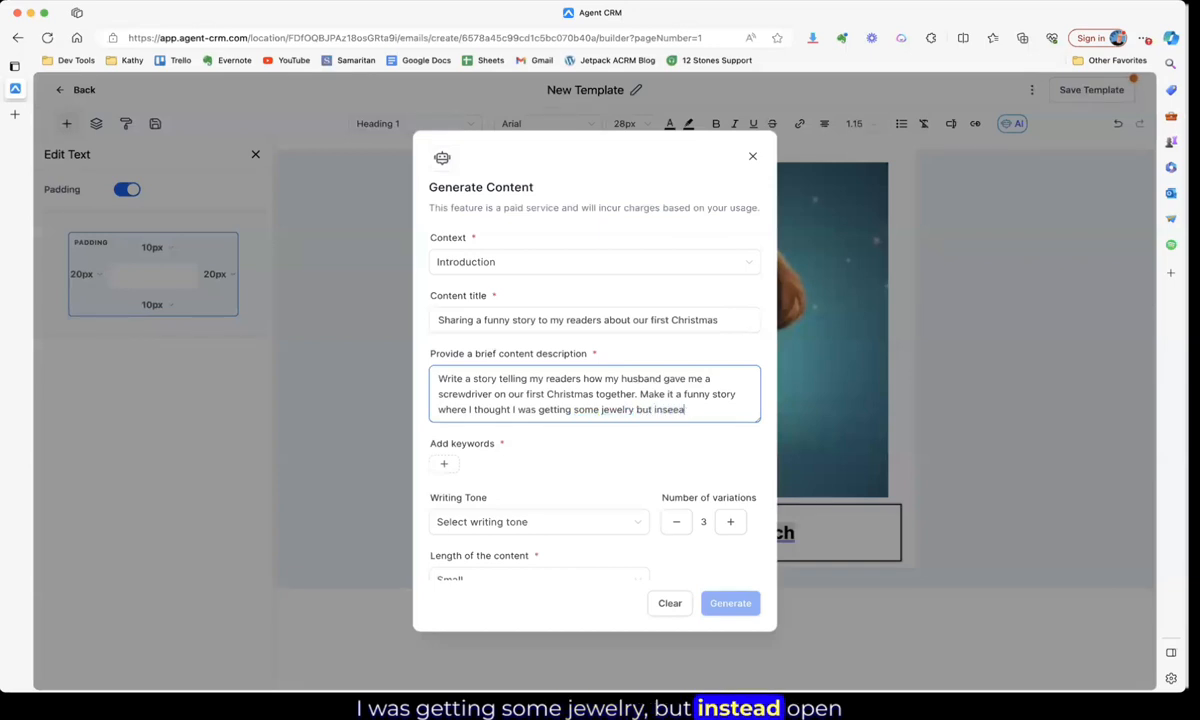
type("d opened my g")
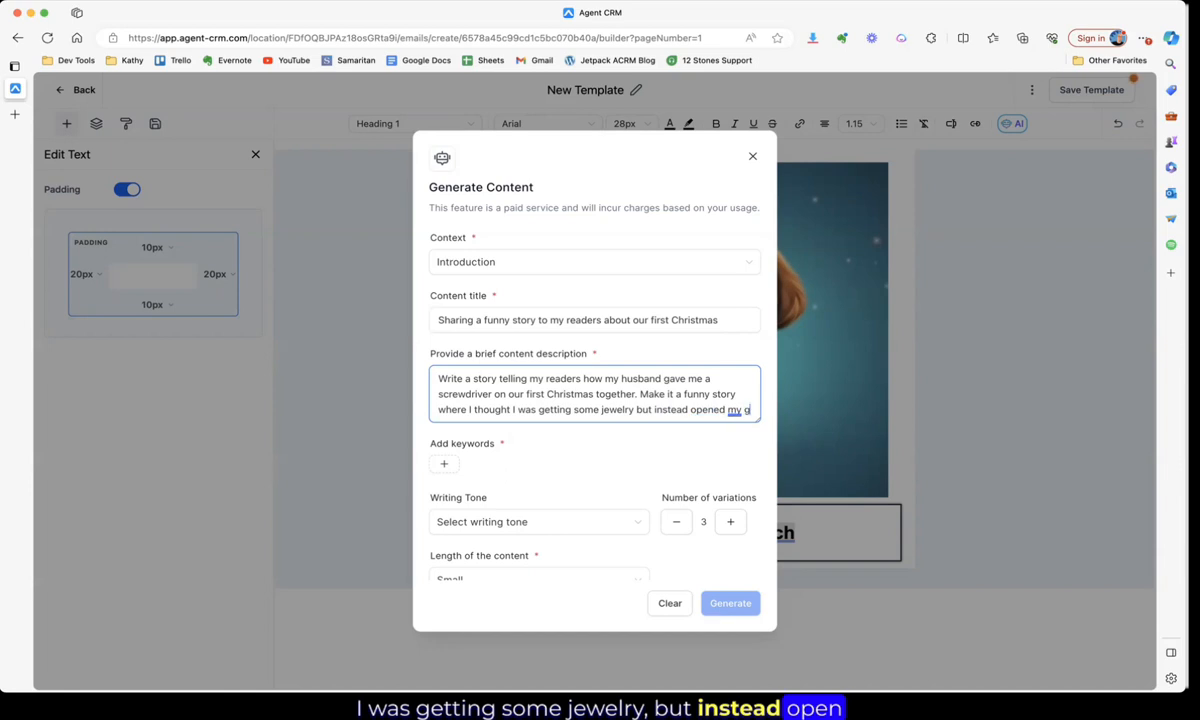
type("ifts to find a scre")
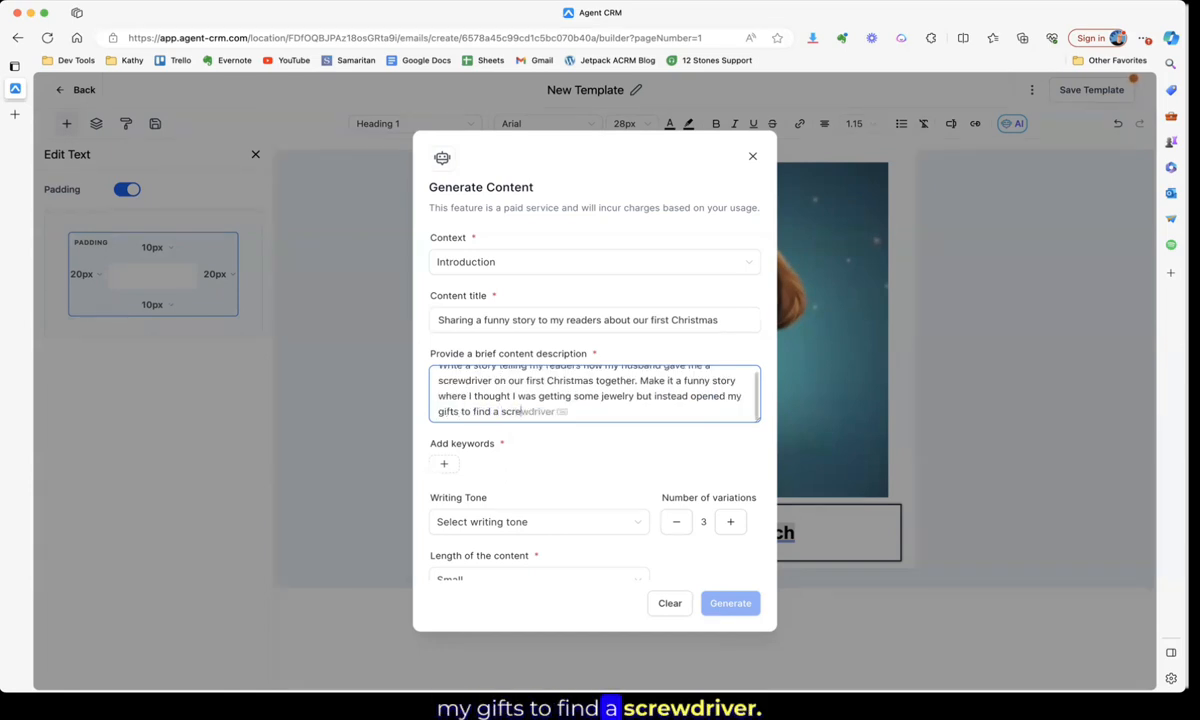
type("wdriver. ")
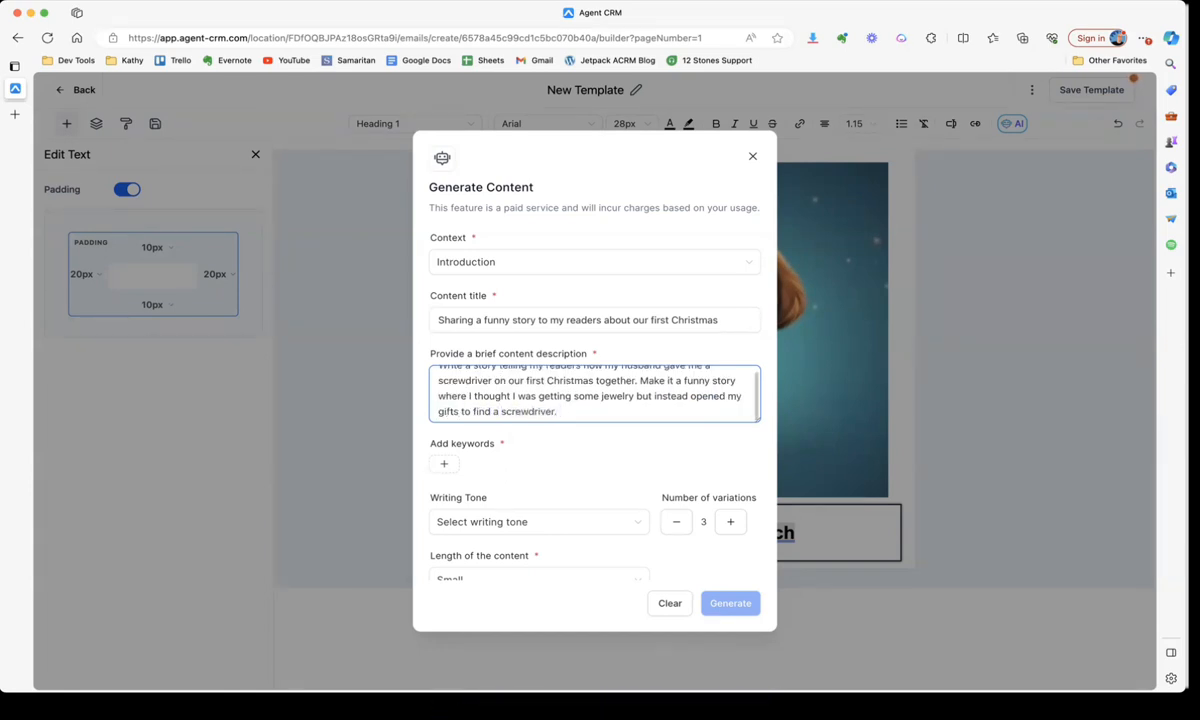
- Add to the description "Include references to the Chicago snow and also how much time I spent trying to find my husband the perfect gift."
type("Include references to")
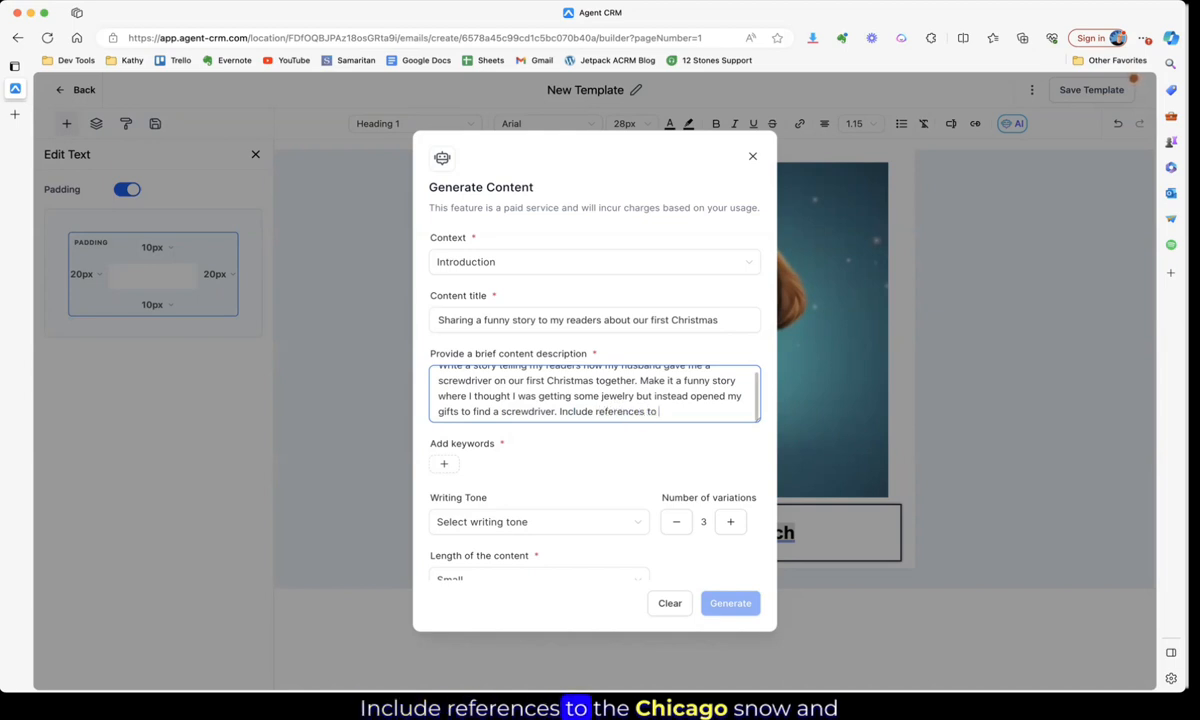
type(" the")
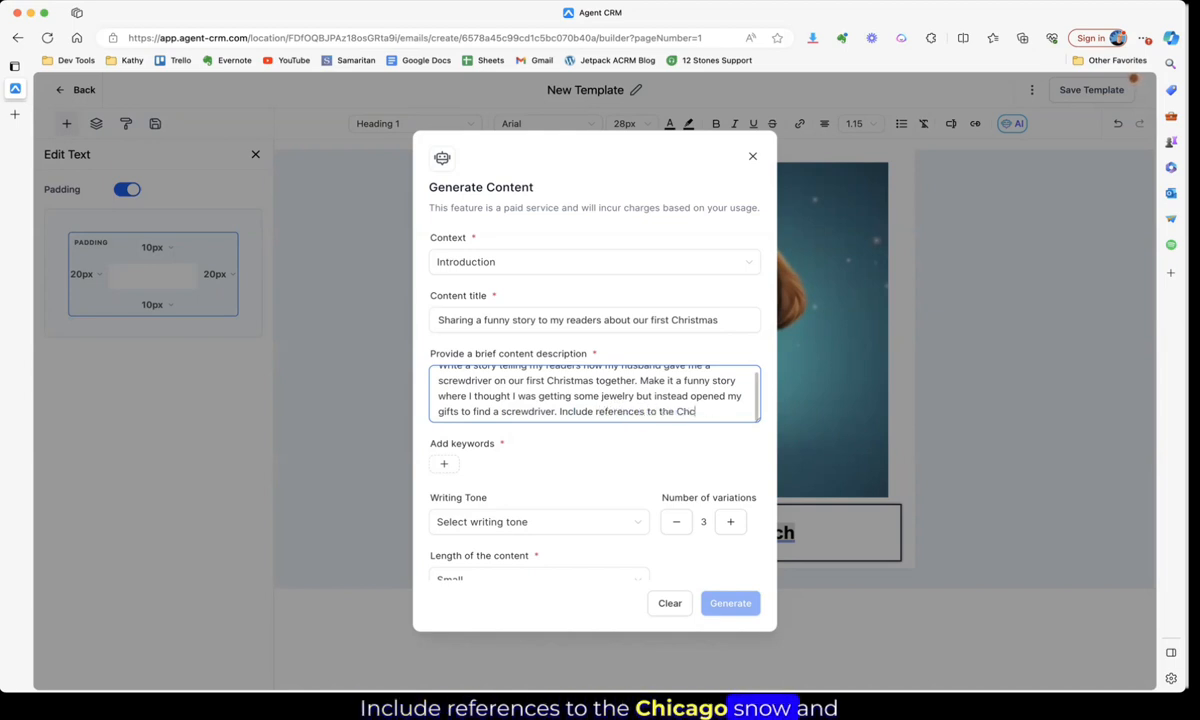
type(" Chicago snow and also how much time I s")
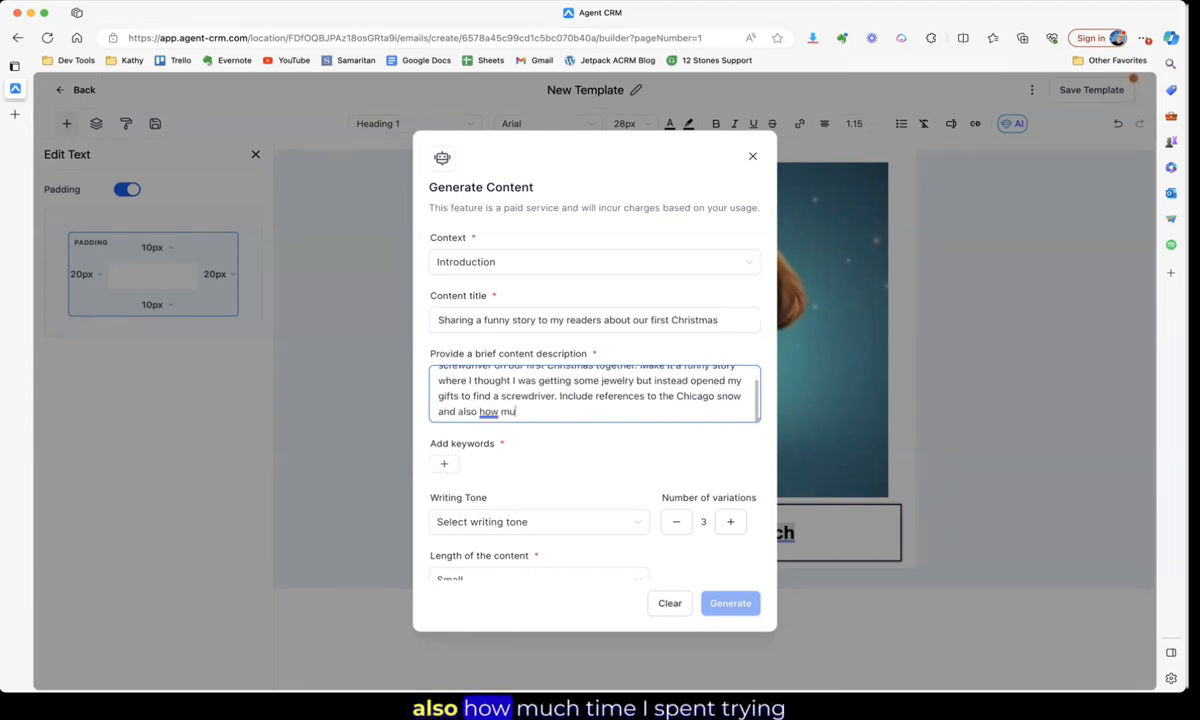
type("find ")
type("my husband the perfect gift.")
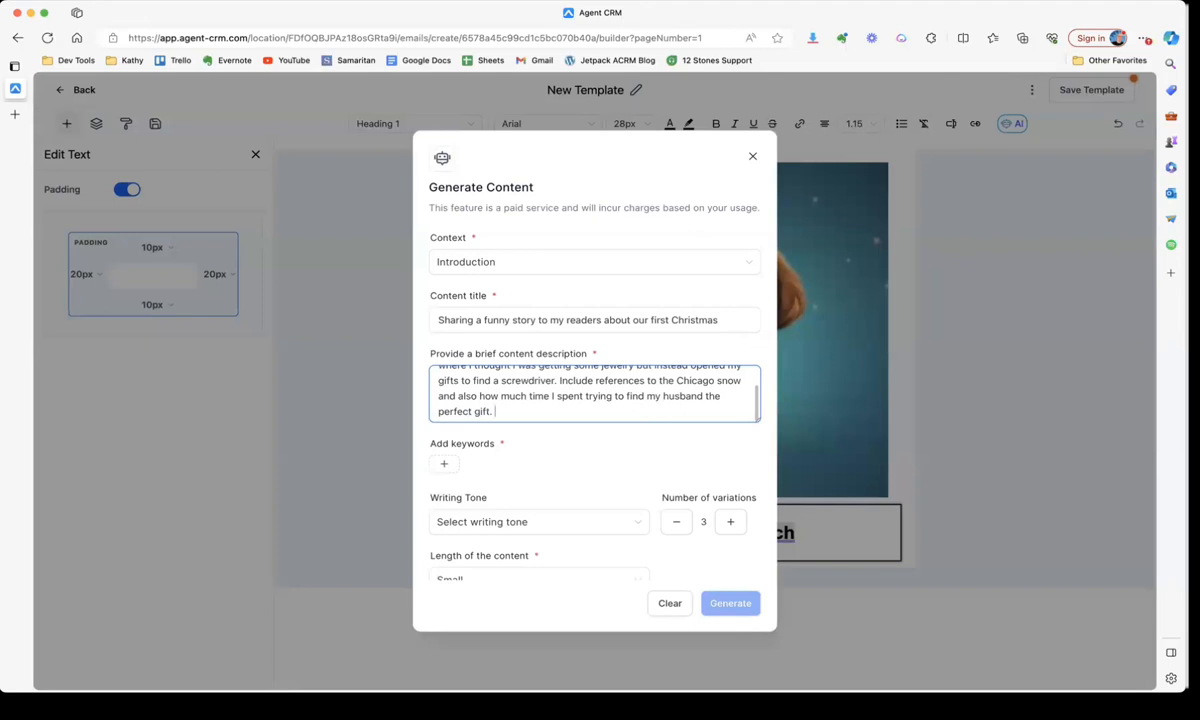
- Add the keyword "screwdriver" to the content generation request
left_click(444, 463)
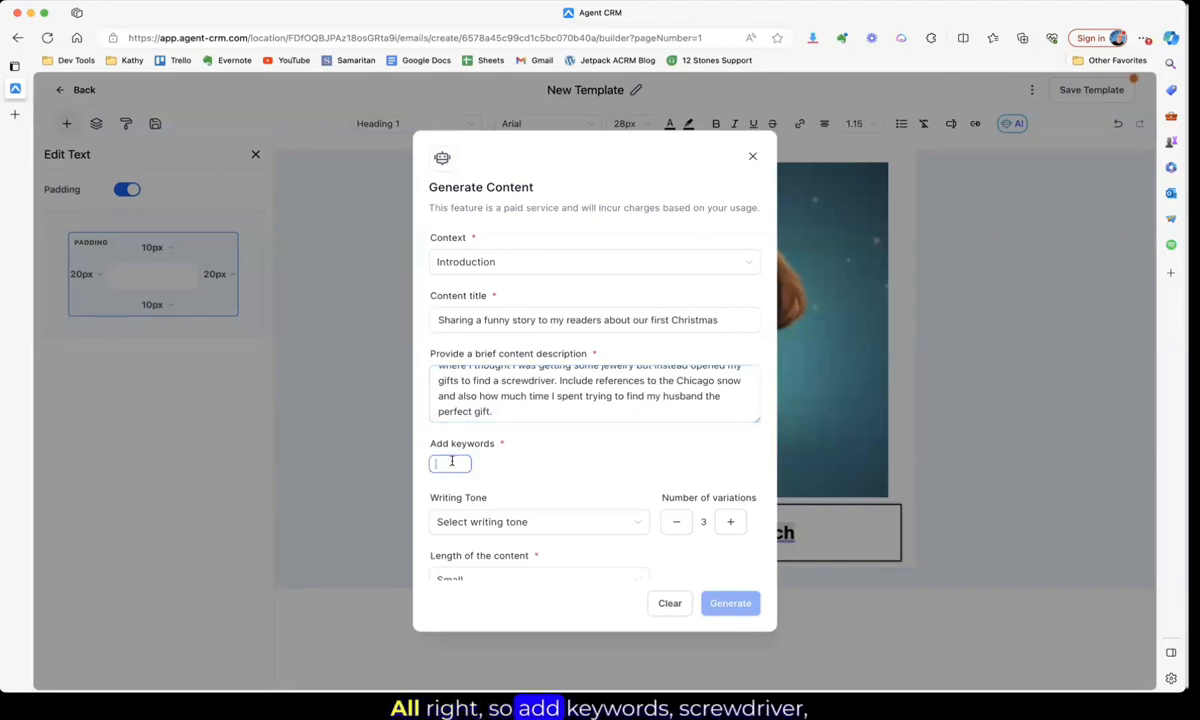
type("screwd")
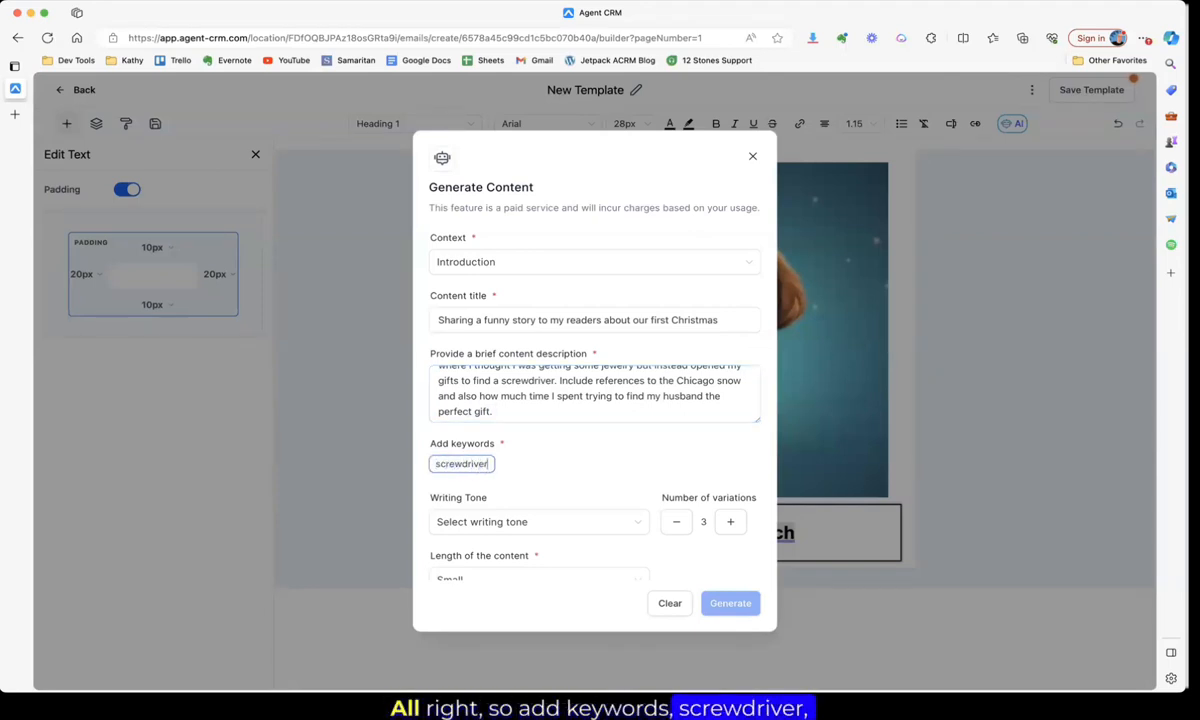
type("river")
key("Return")
- Set the writing tone to Funny and the content length to Large, and generate the content variations
scroll(452, 522, "down", 1)
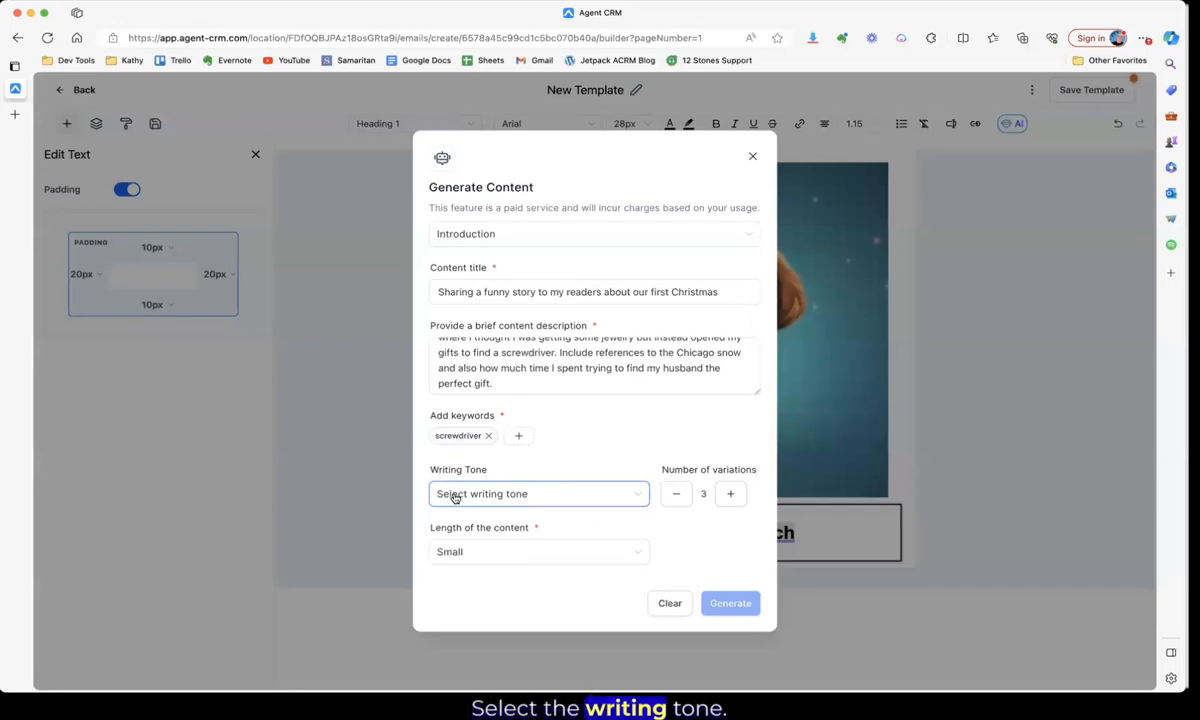
left_click(453, 495)
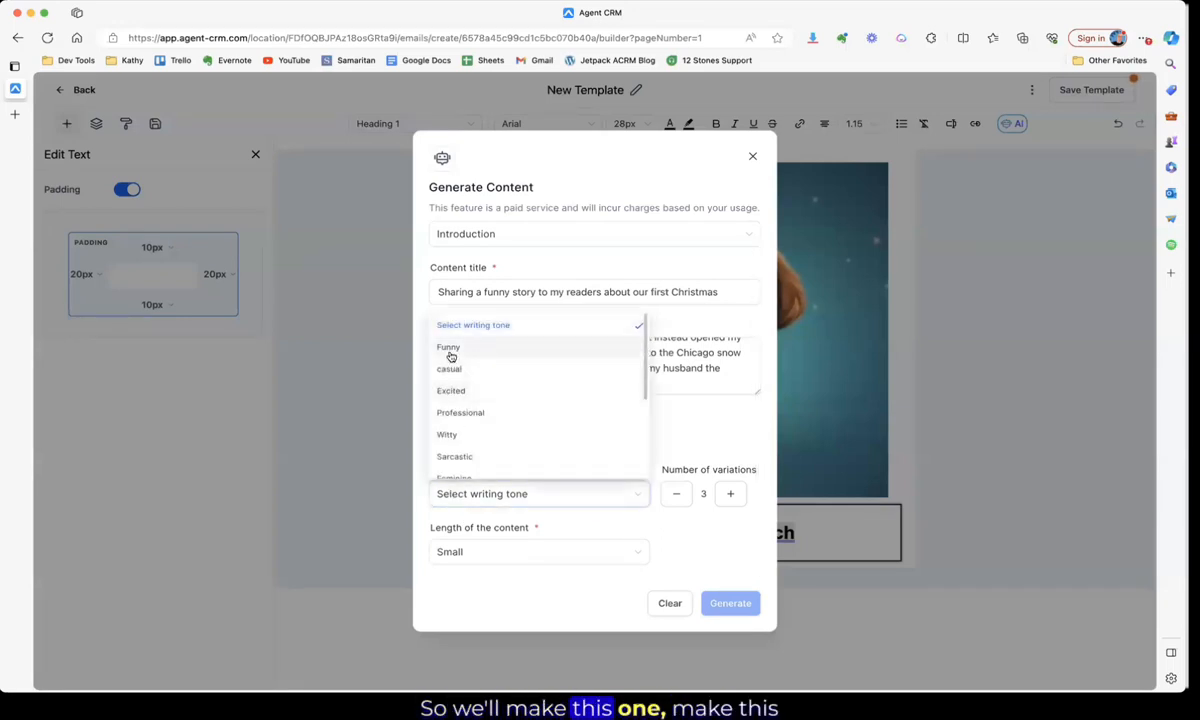
left_click(449, 348)
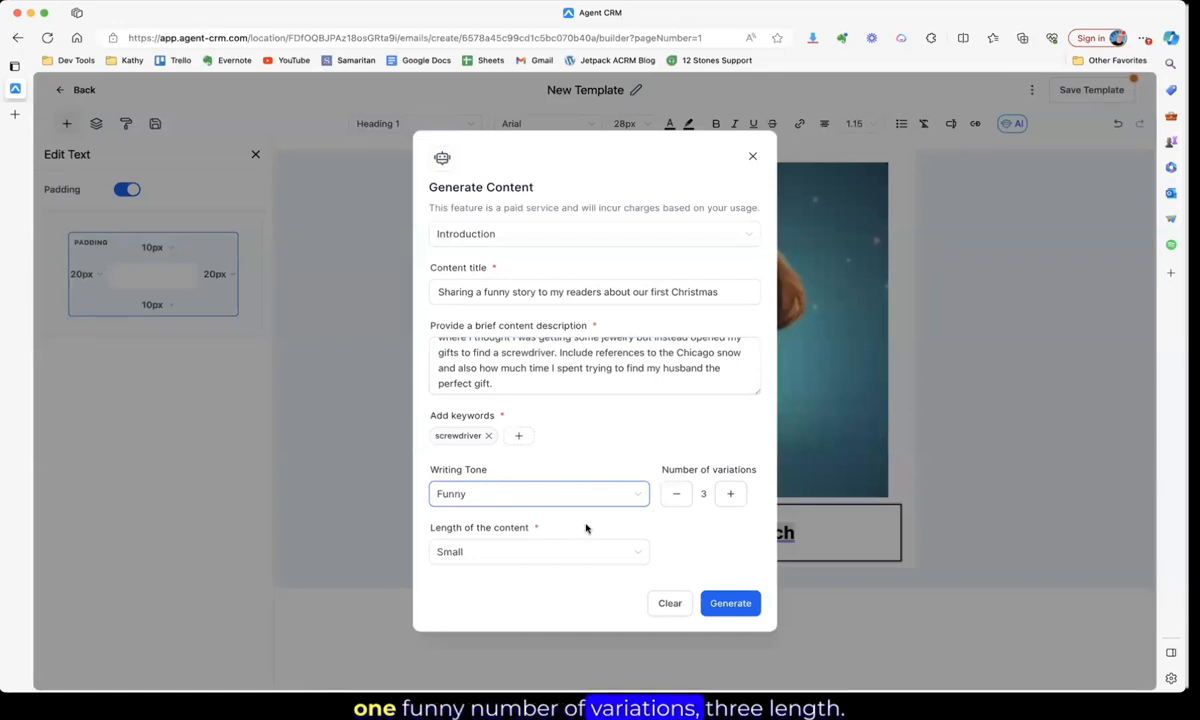
left_click(571, 558)
left_click(539, 504)
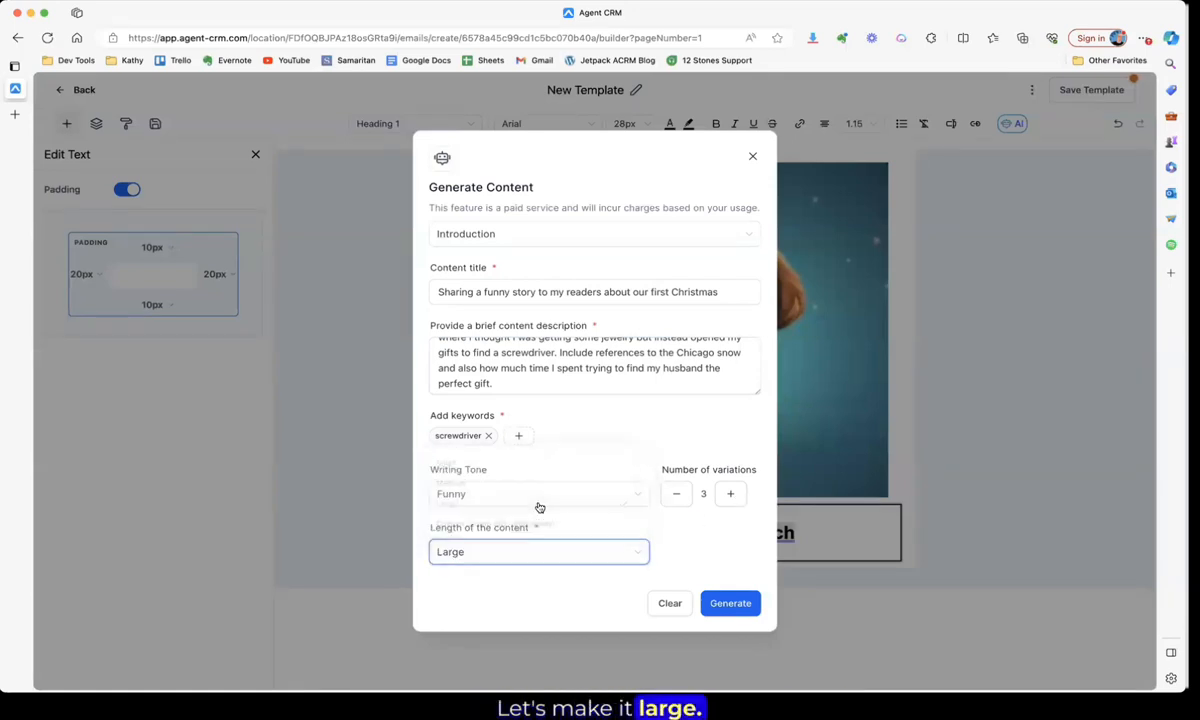
left_click(723, 604)
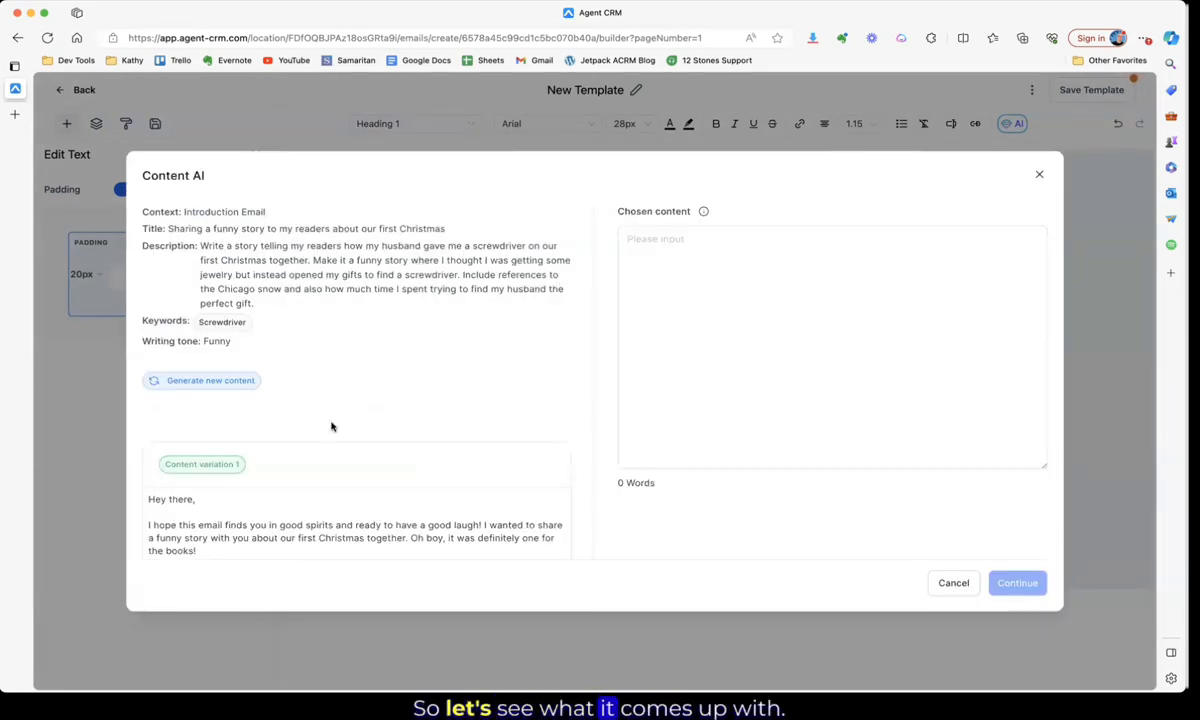
- Read through the generated story in content variation 1 down to its closing signature
scroll(332, 460, "down", 10)
scroll(332, 462, "down", 4)
scroll(332, 462, "up", 8)
scroll(332, 462, "up", 3)
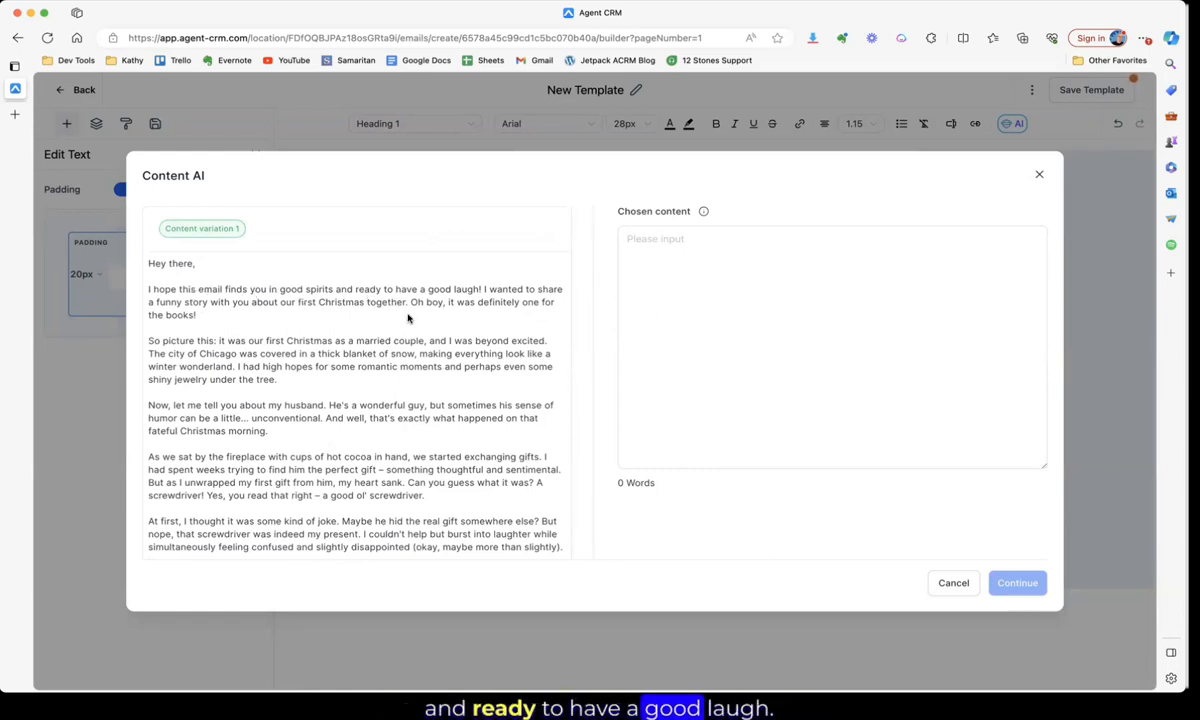
scroll(408, 317, "down", 1)
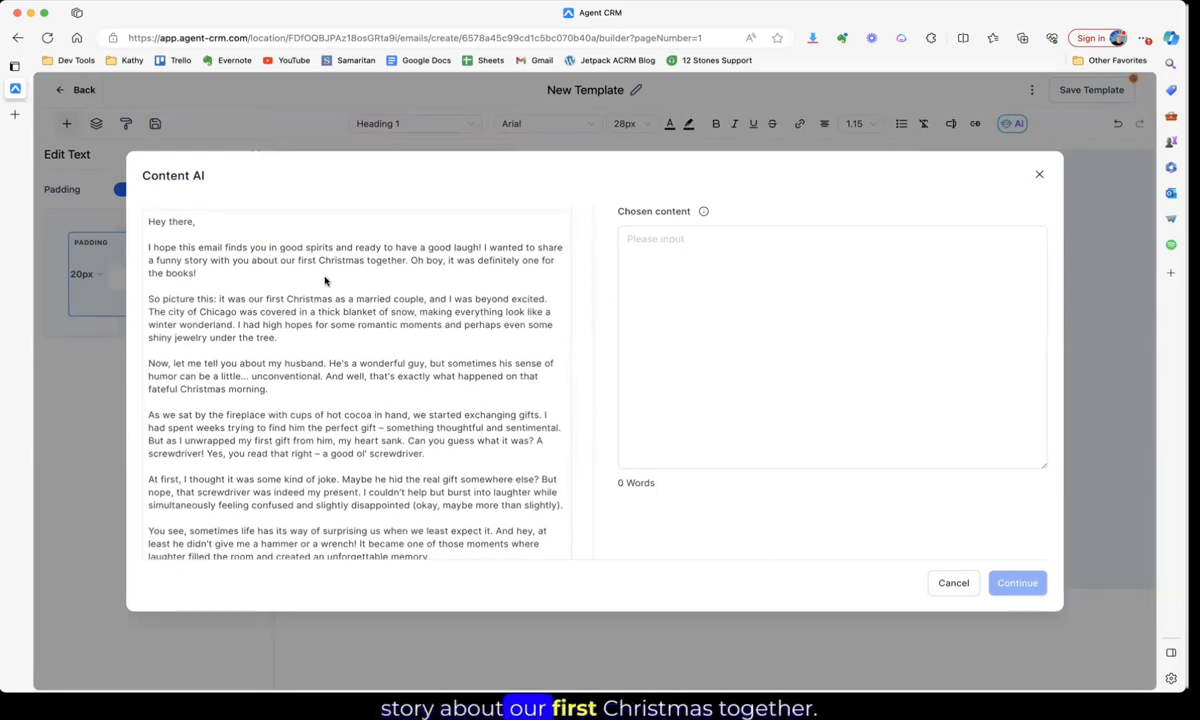
scroll(325, 280, "down", 1)
scroll(325, 281, "down", 1)
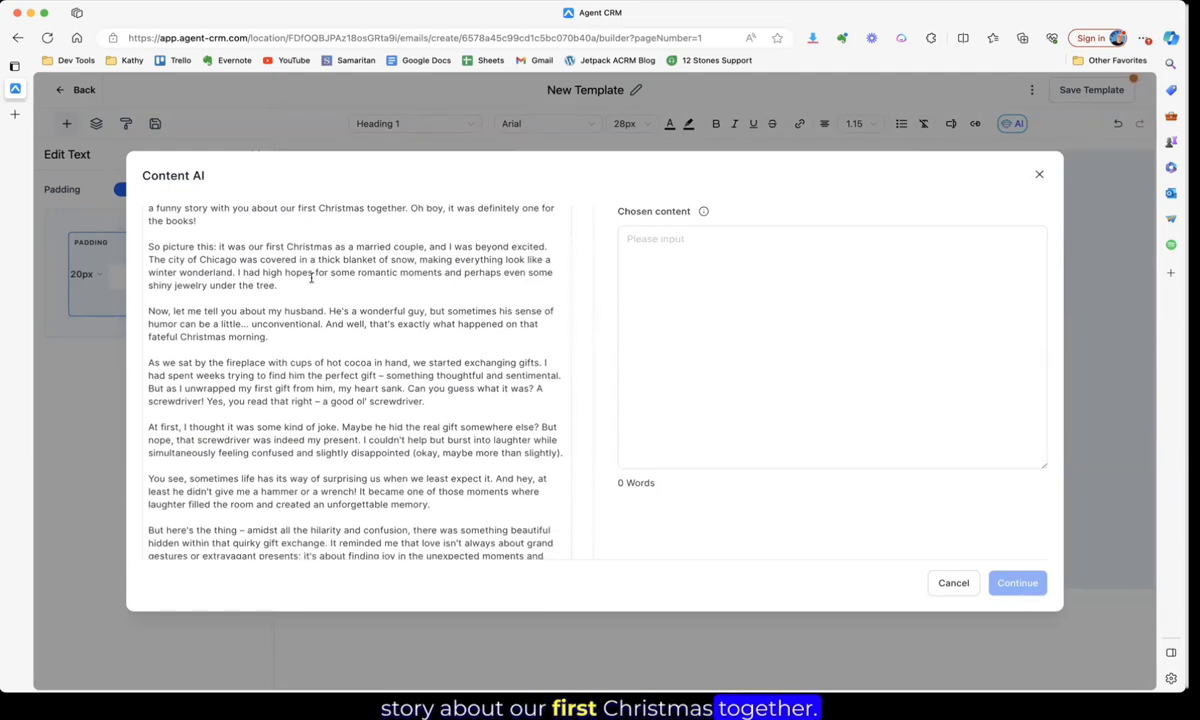
scroll(311, 285, "down", 2)
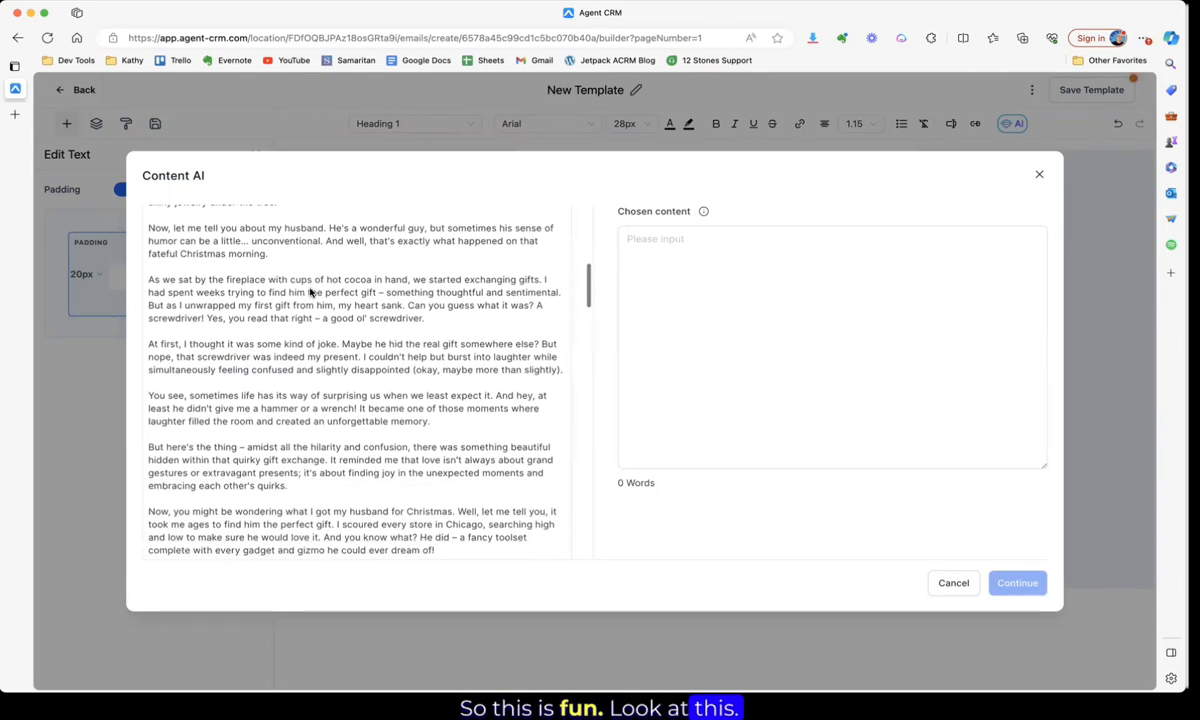
scroll(310, 292, "down", 3)
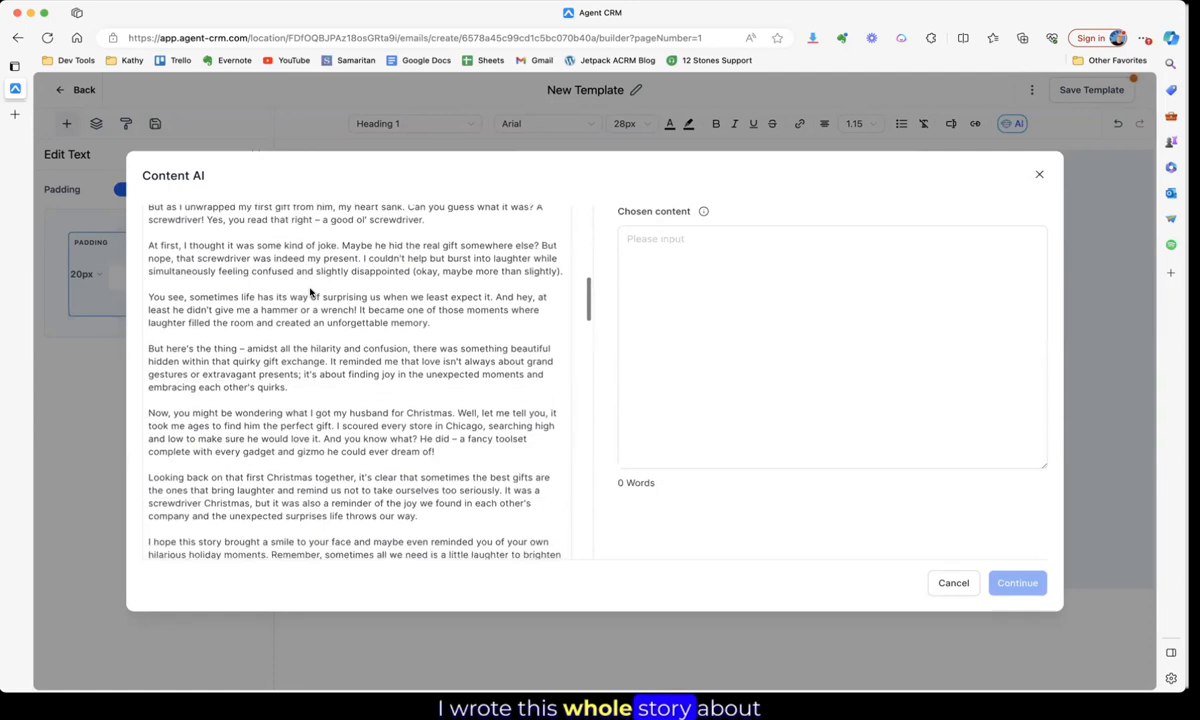
scroll(310, 292, "down", 7)
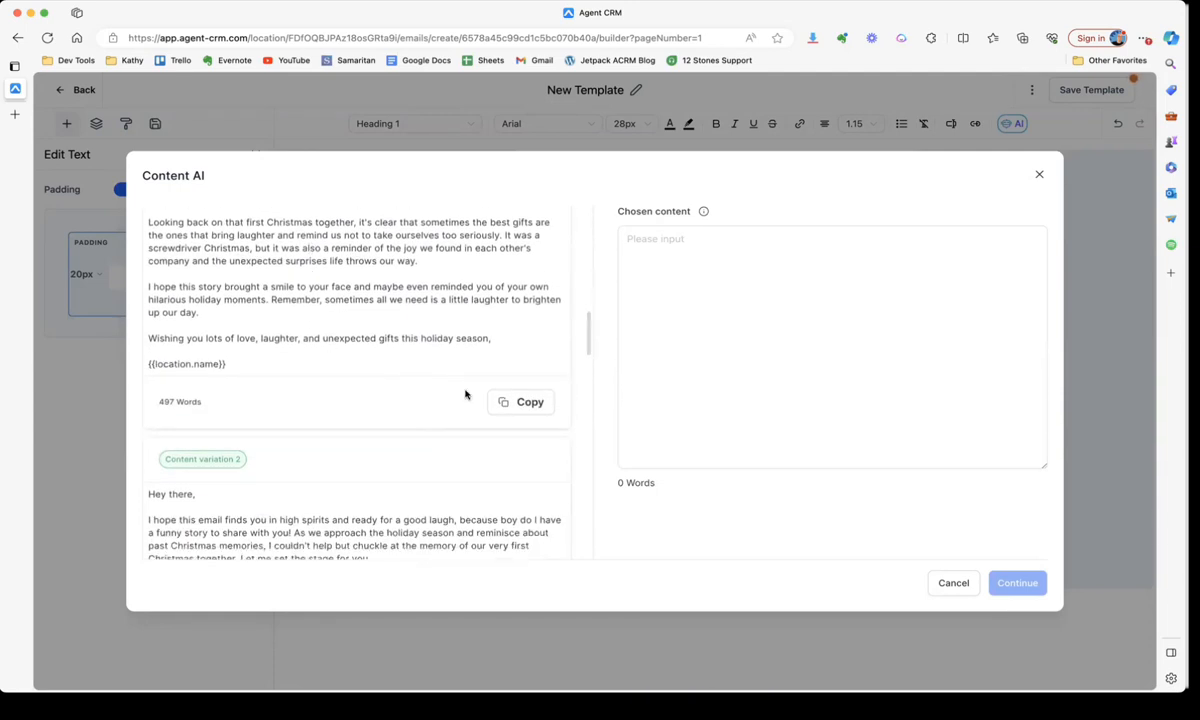
- Copy content variation 1 into the chosen content, review it, and insert it into the email in place of the heading text
left_click(517, 405)
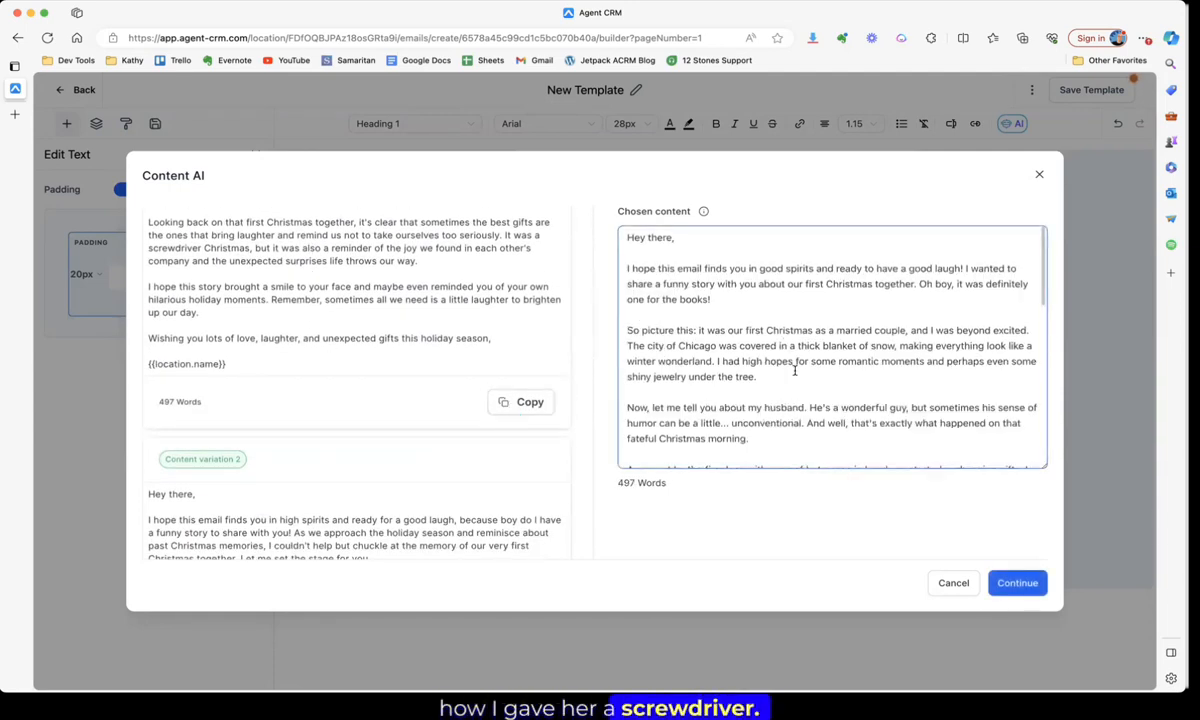
scroll(795, 370, "down", 5)
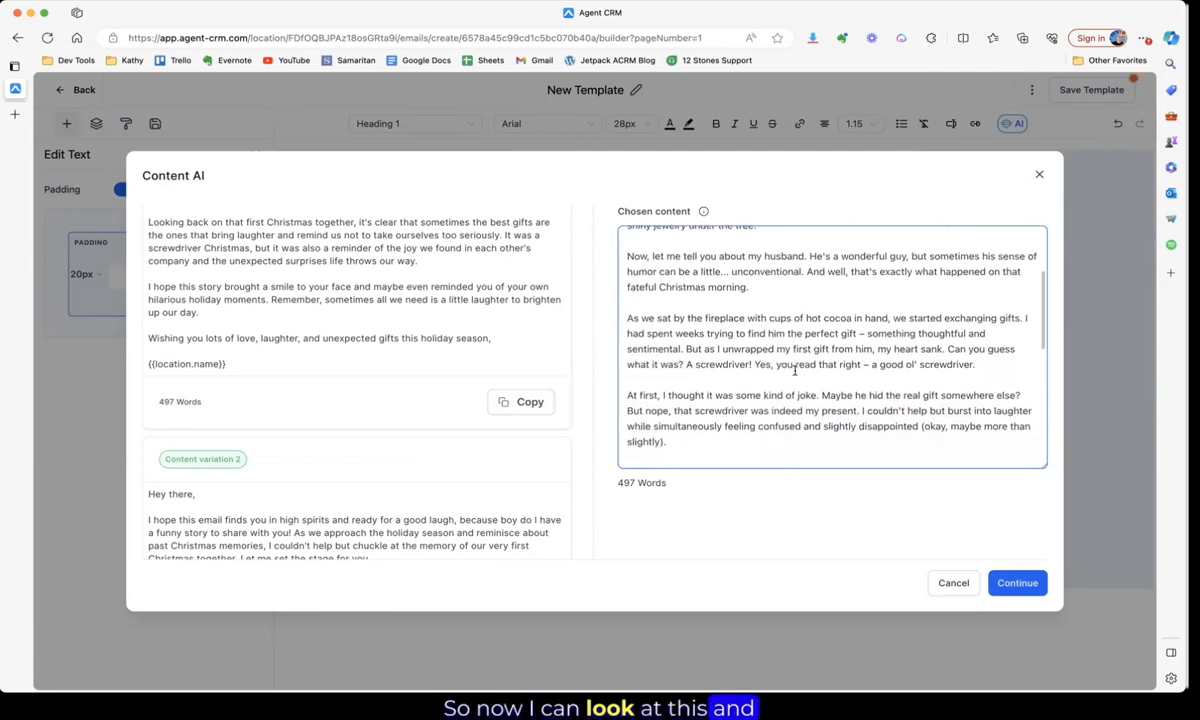
scroll(795, 370, "down", 3)
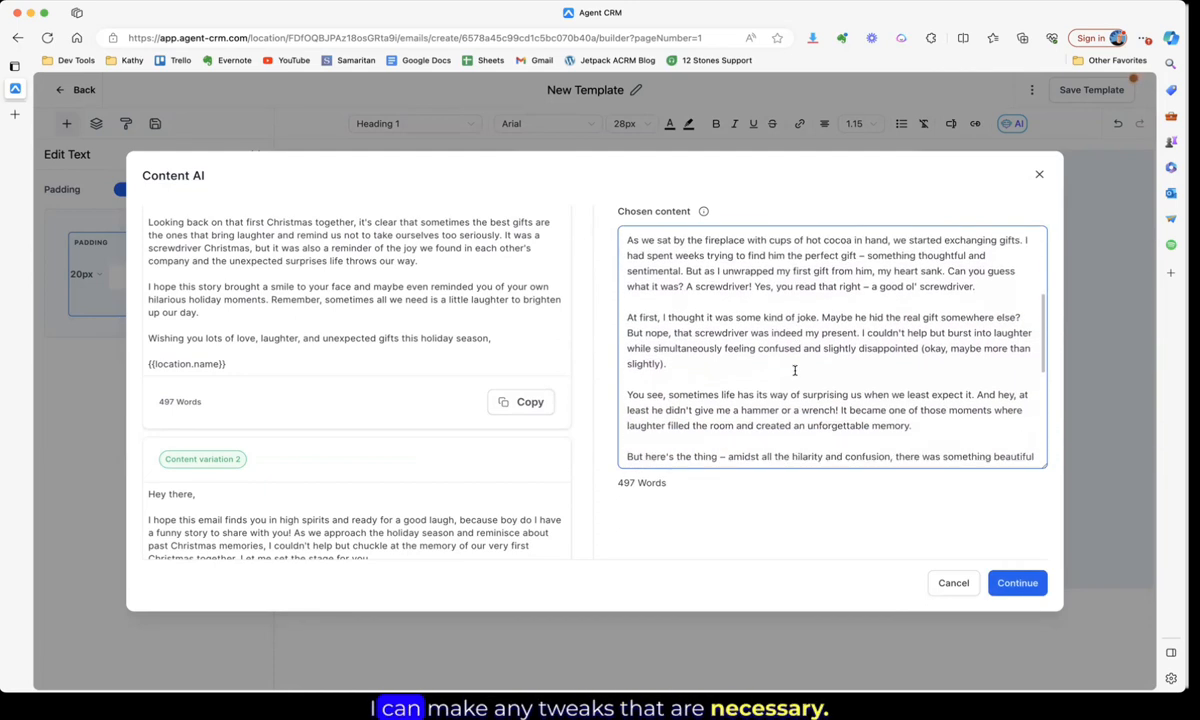
scroll(795, 370, "down", 3)
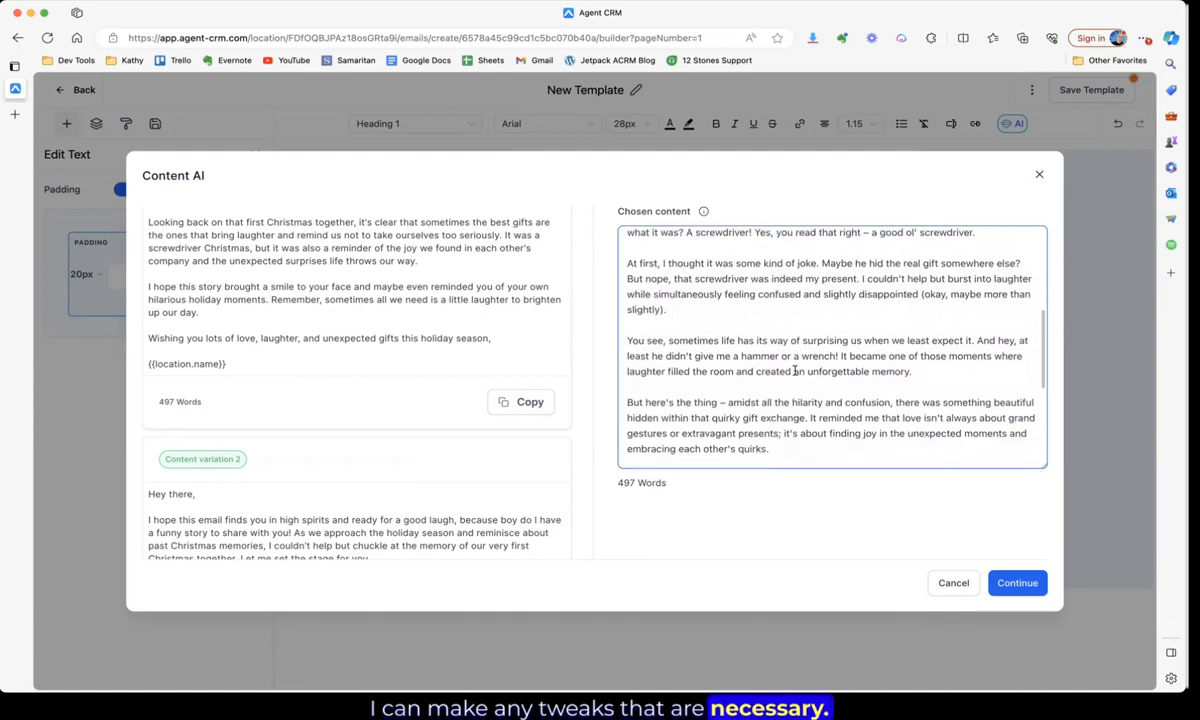
scroll(795, 371, "down", 1)
scroll(848, 412, "down", 10)
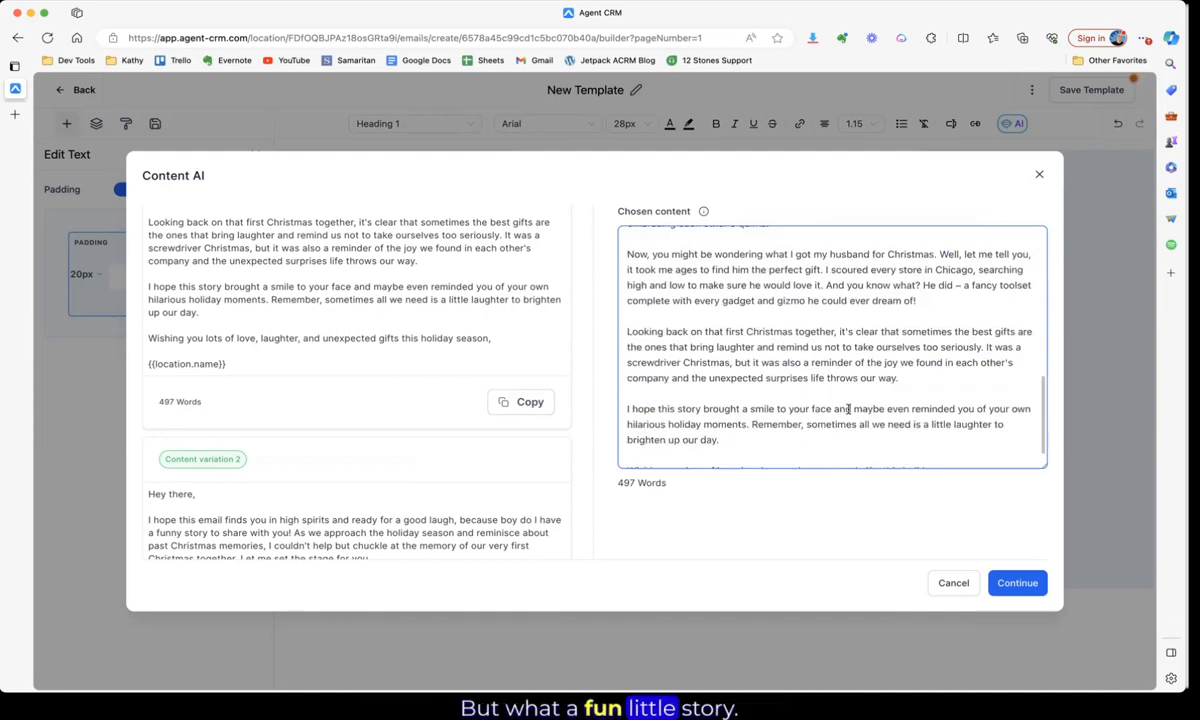
left_click(1015, 588)
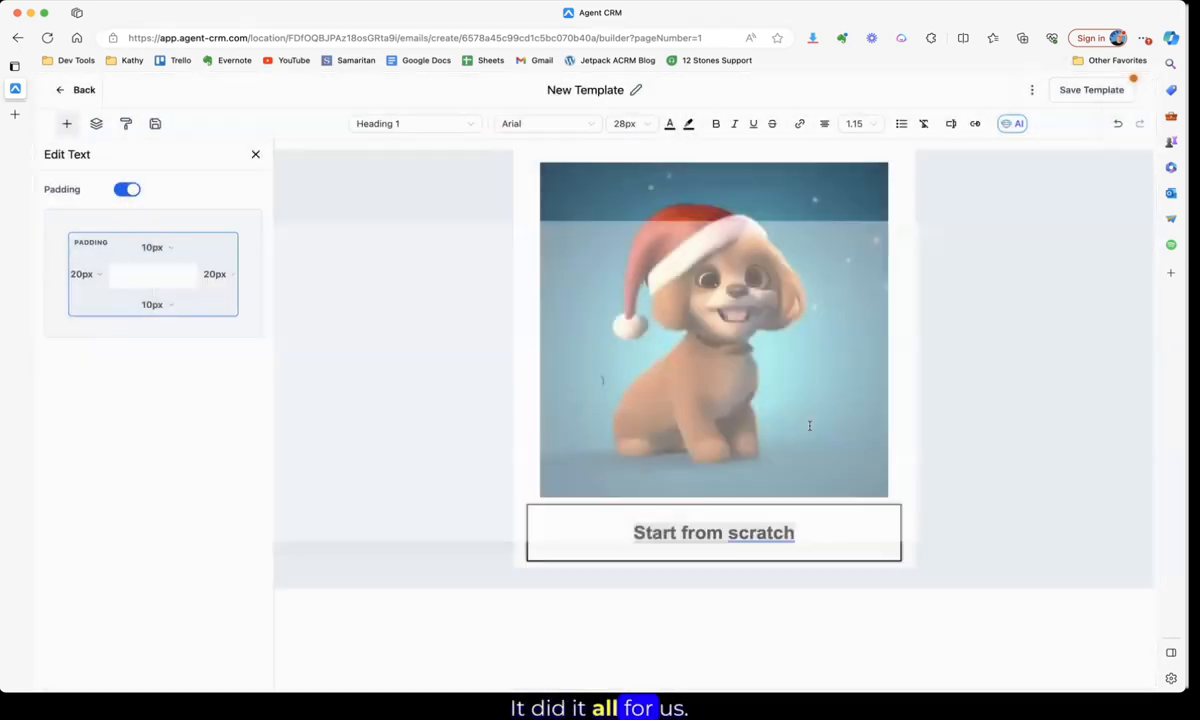
- Add a button element beneath the story text in the email and set its text to "Schedule Call With Me"
scroll(558, 530, "down", 5)
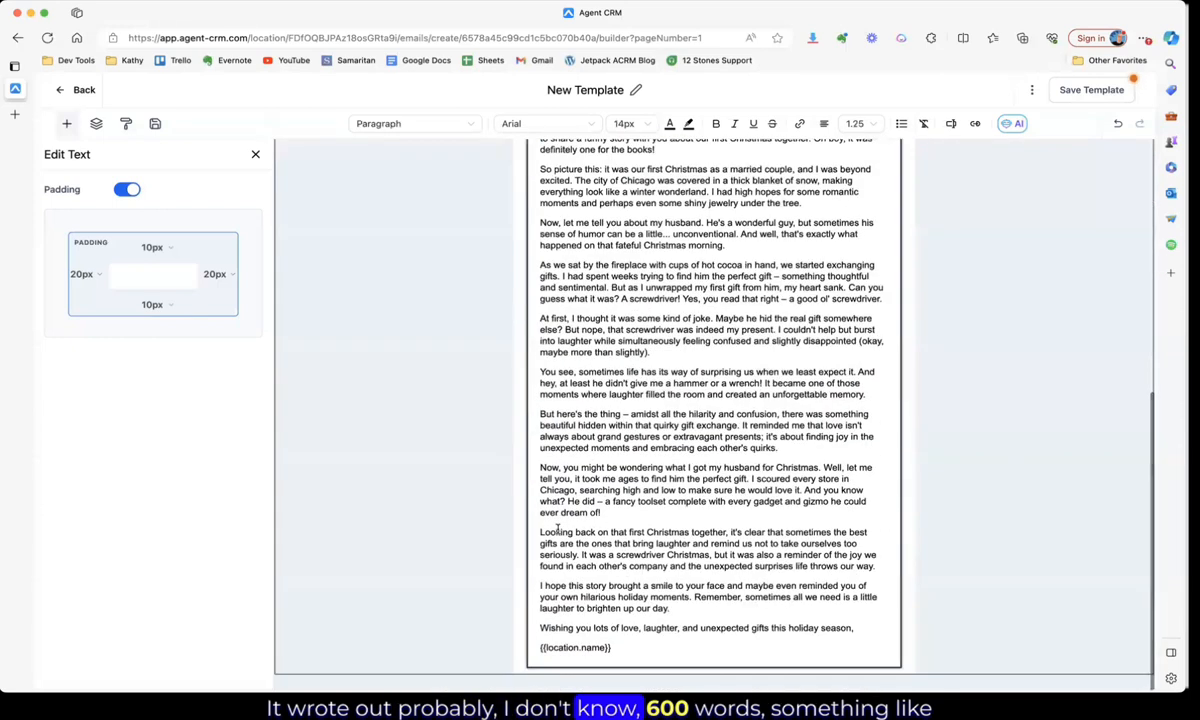
scroll(450, 497, "up", 3)
scroll(450, 496, "down", 5)
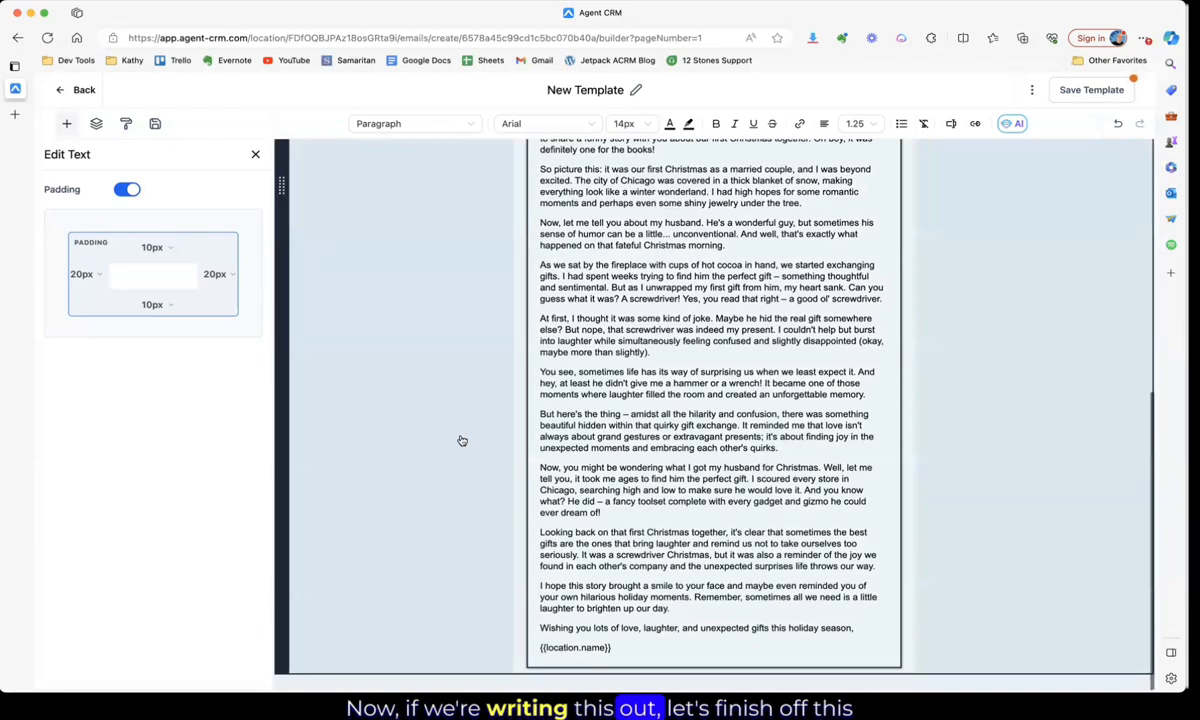
left_click(462, 440)
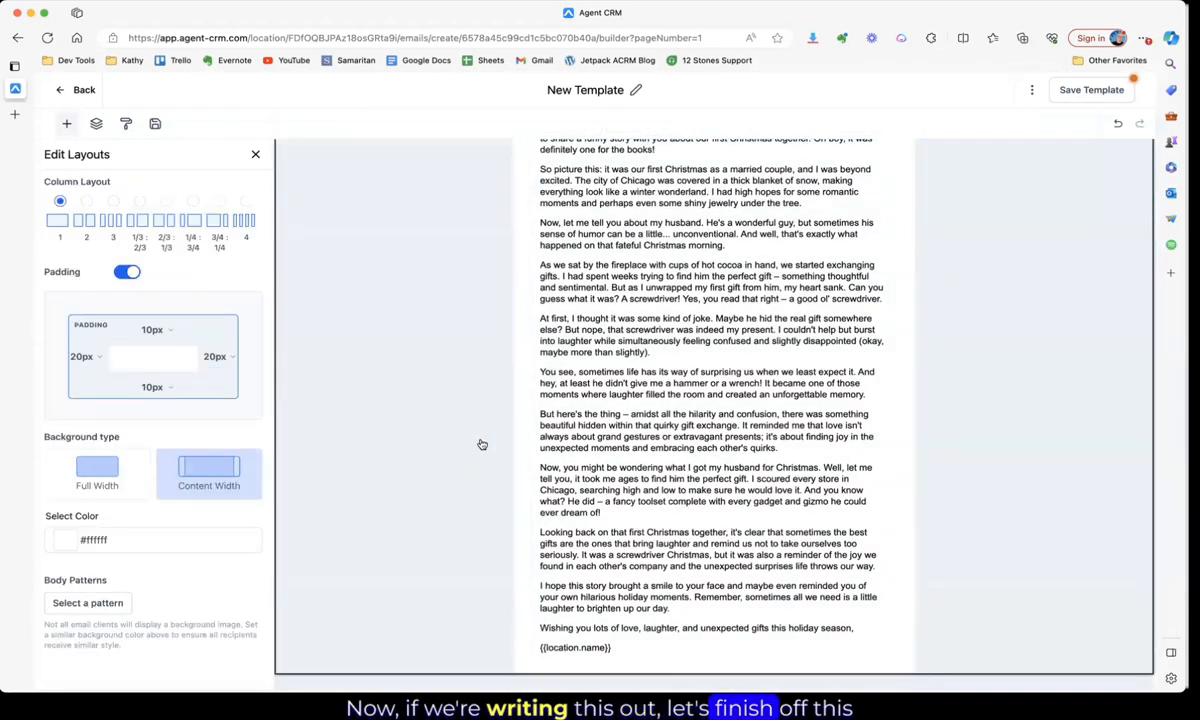
left_click(439, 348)
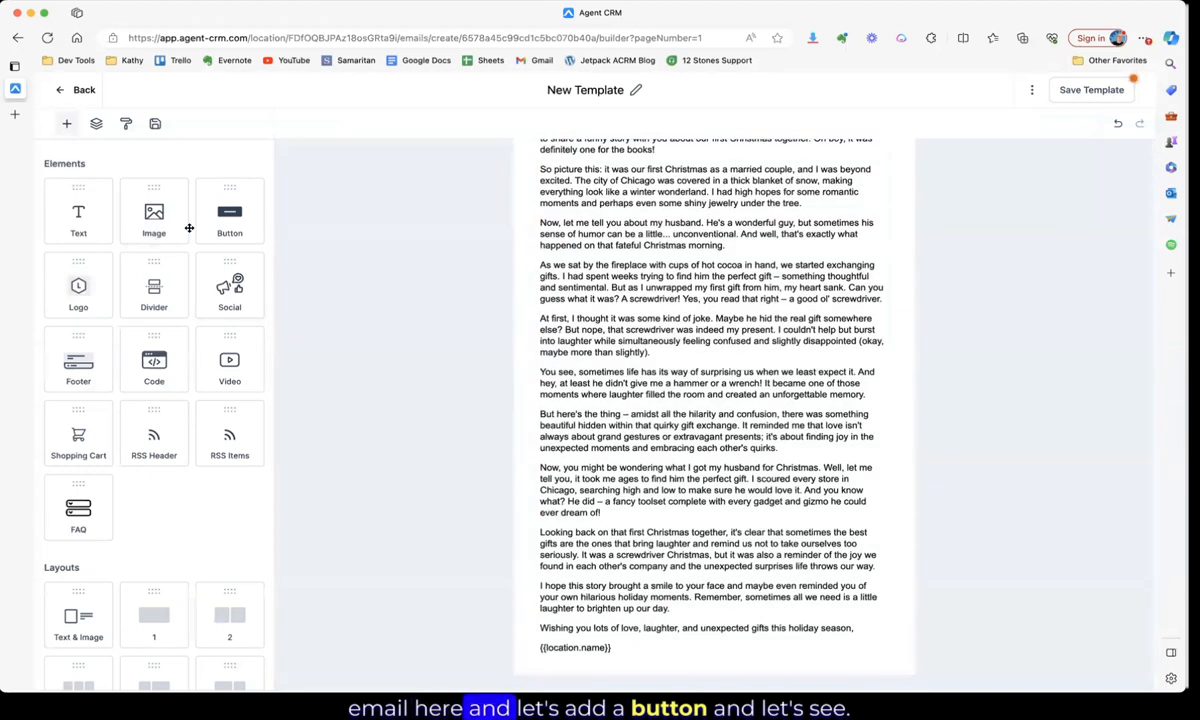
left_click_drag(229, 215, 628, 655)
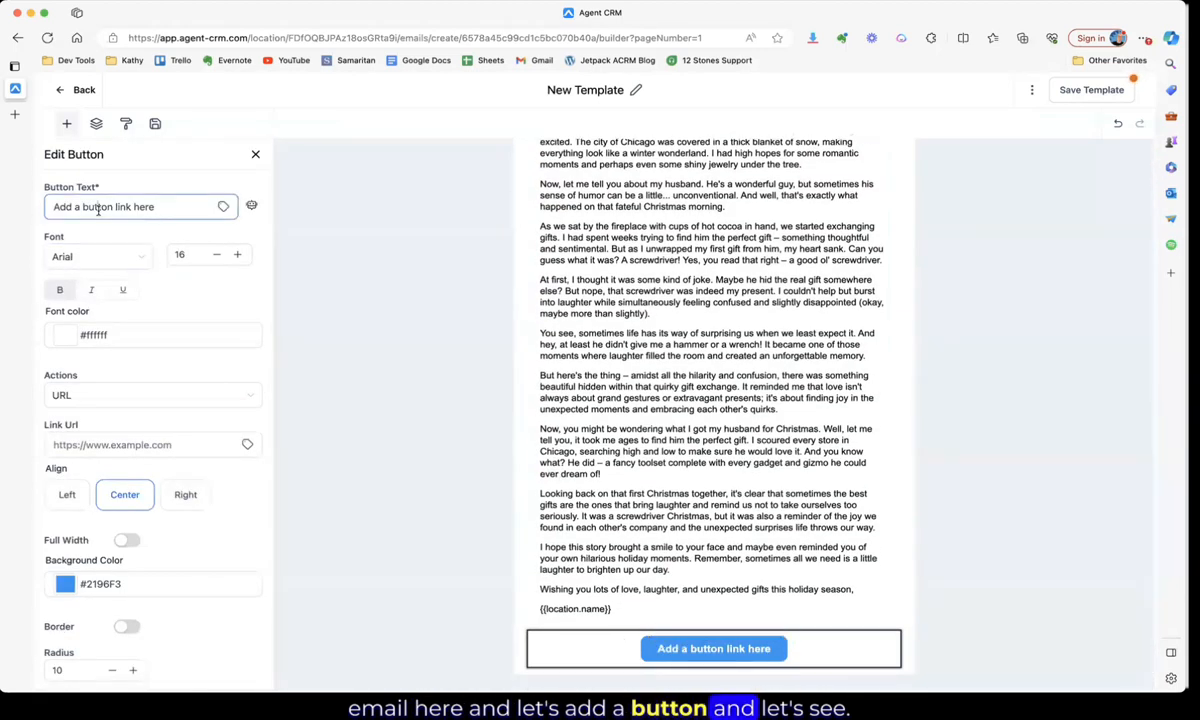
type("Schedu")
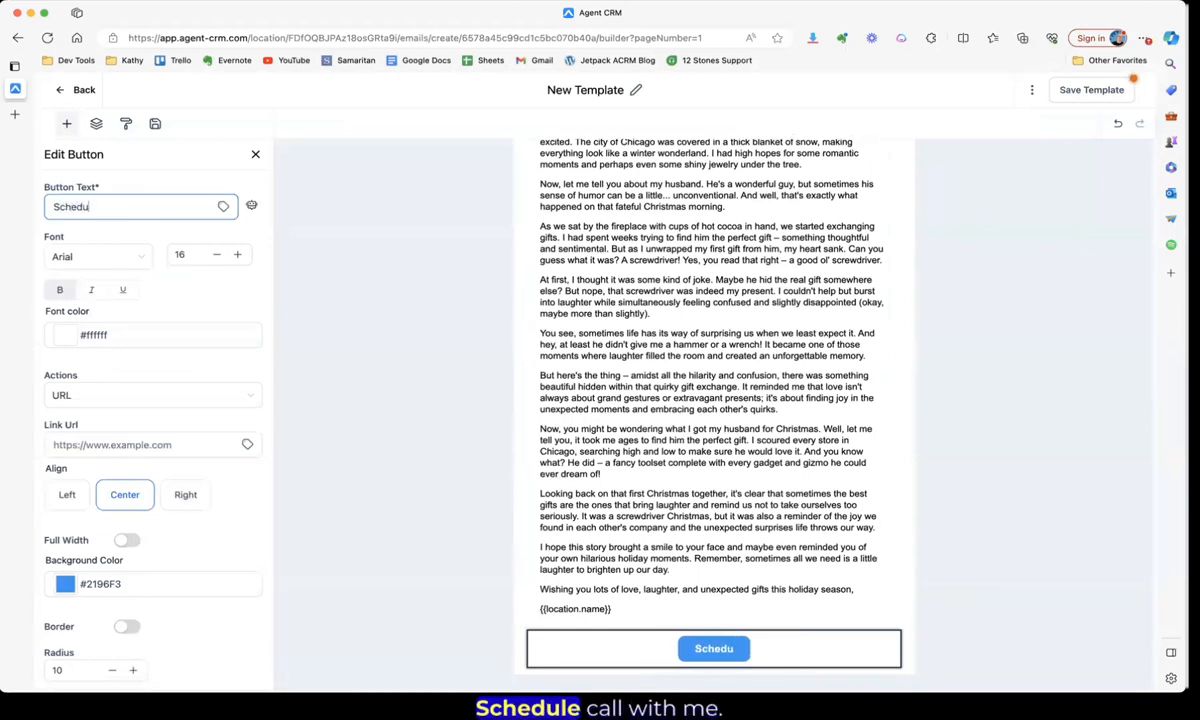
type("le Call With Me")
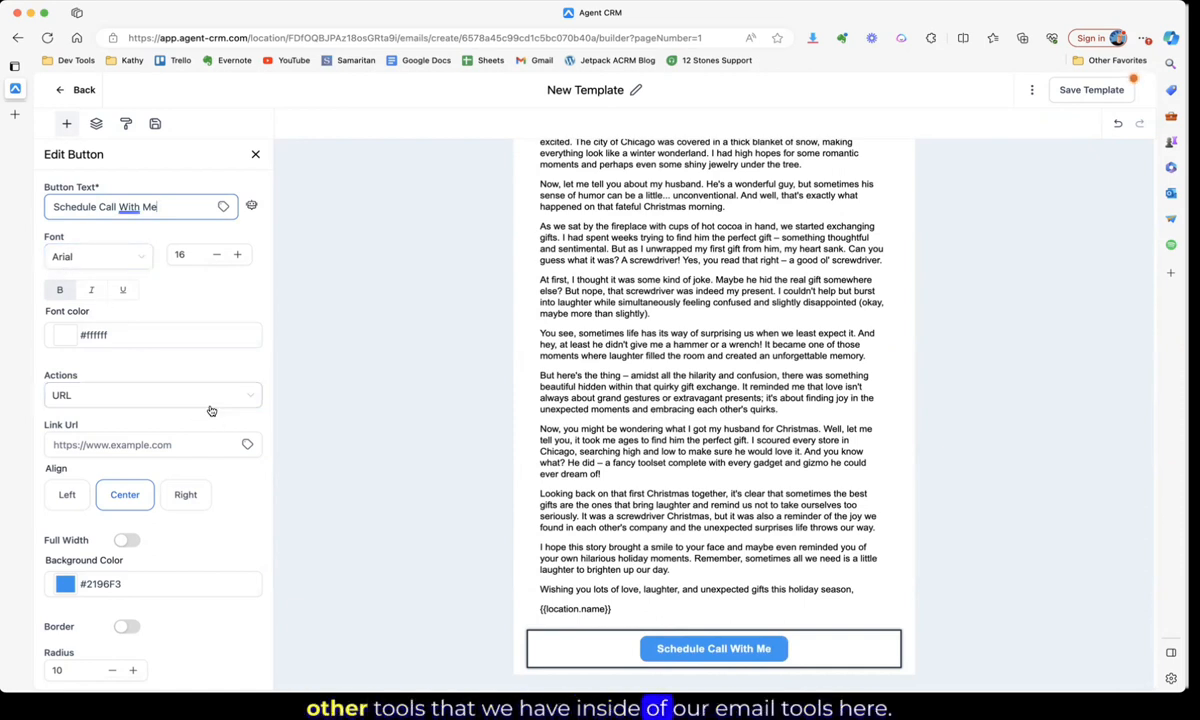
- Set the button's link URL to the user's Calendar Link custom value
left_click(247, 445)
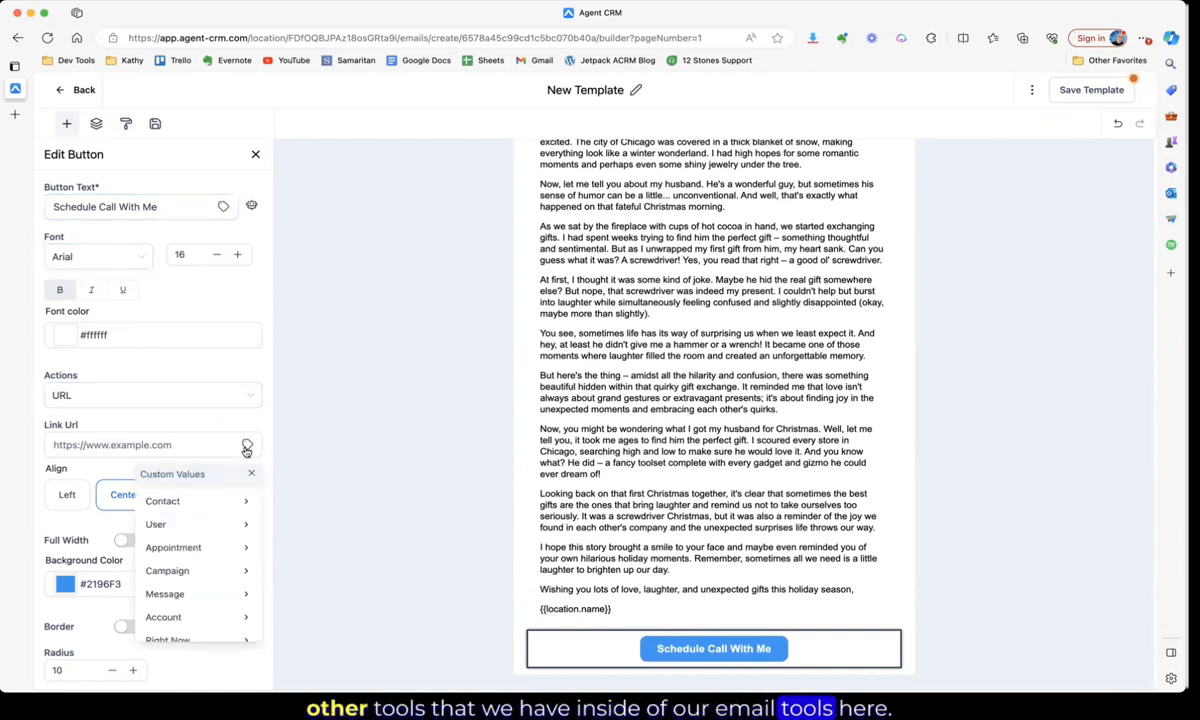
left_click(225, 524)
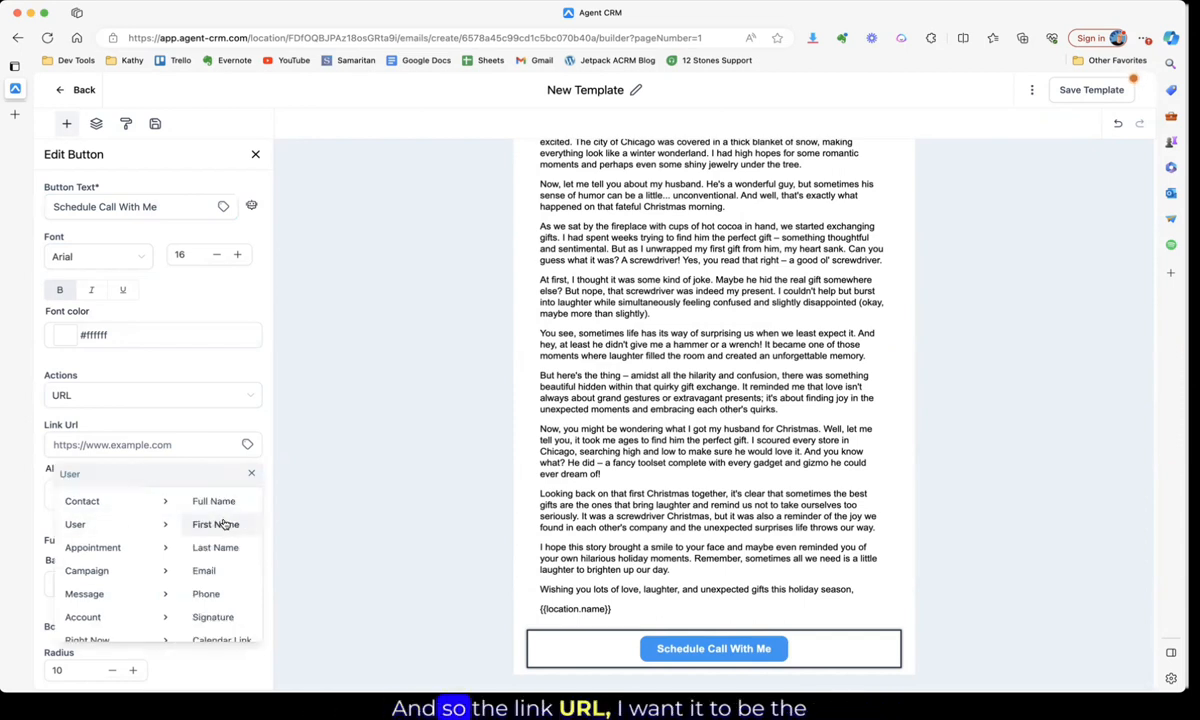
scroll(218, 540, "down", 1)
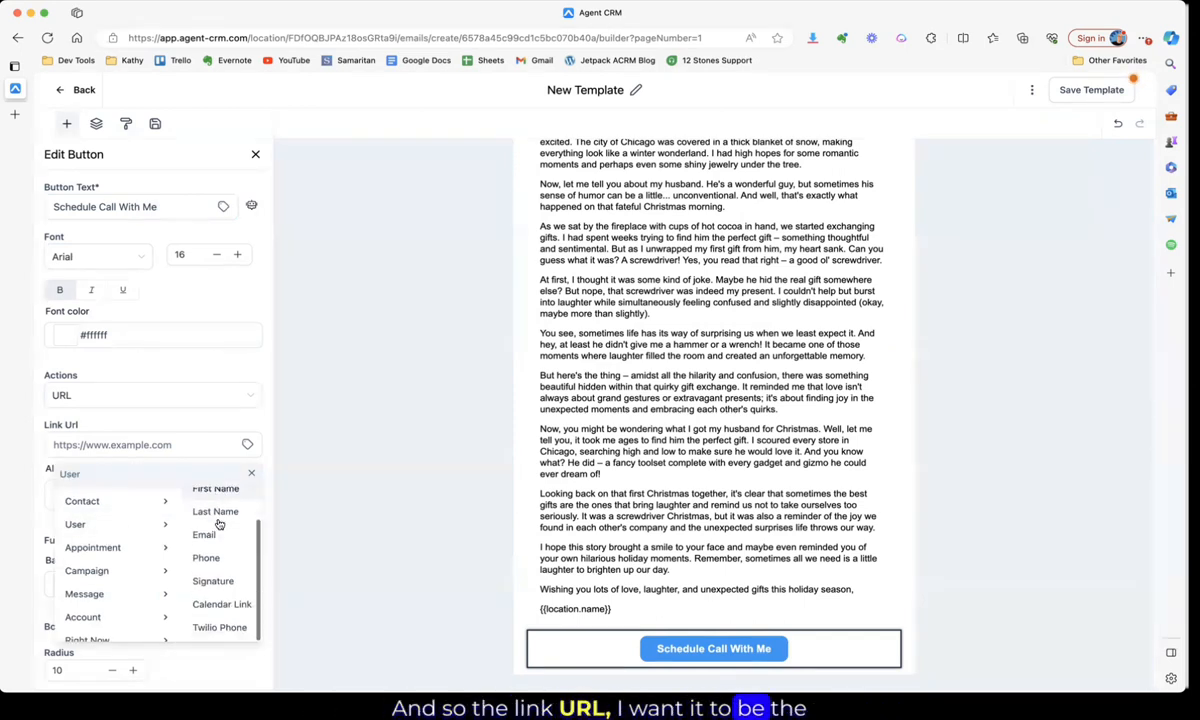
left_click(215, 605)
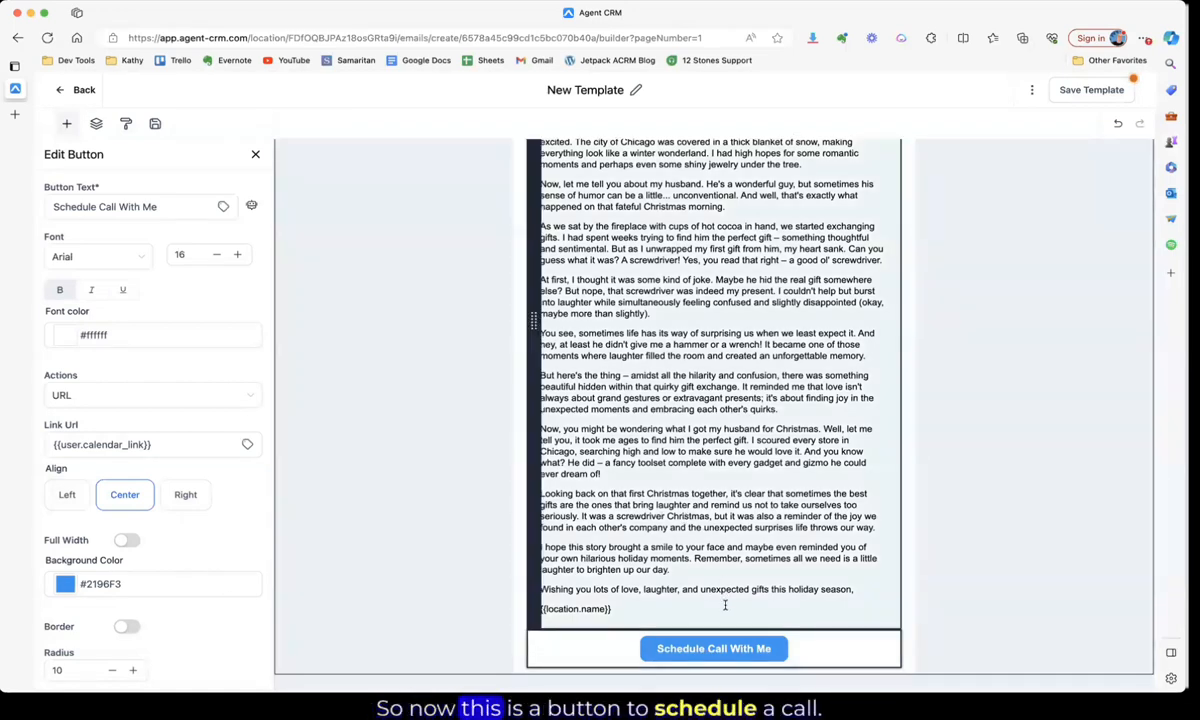
- Rename the email template to "Screwdriver Christmas", save it and return to the email templates list
scroll(616, 220, "up", 15)
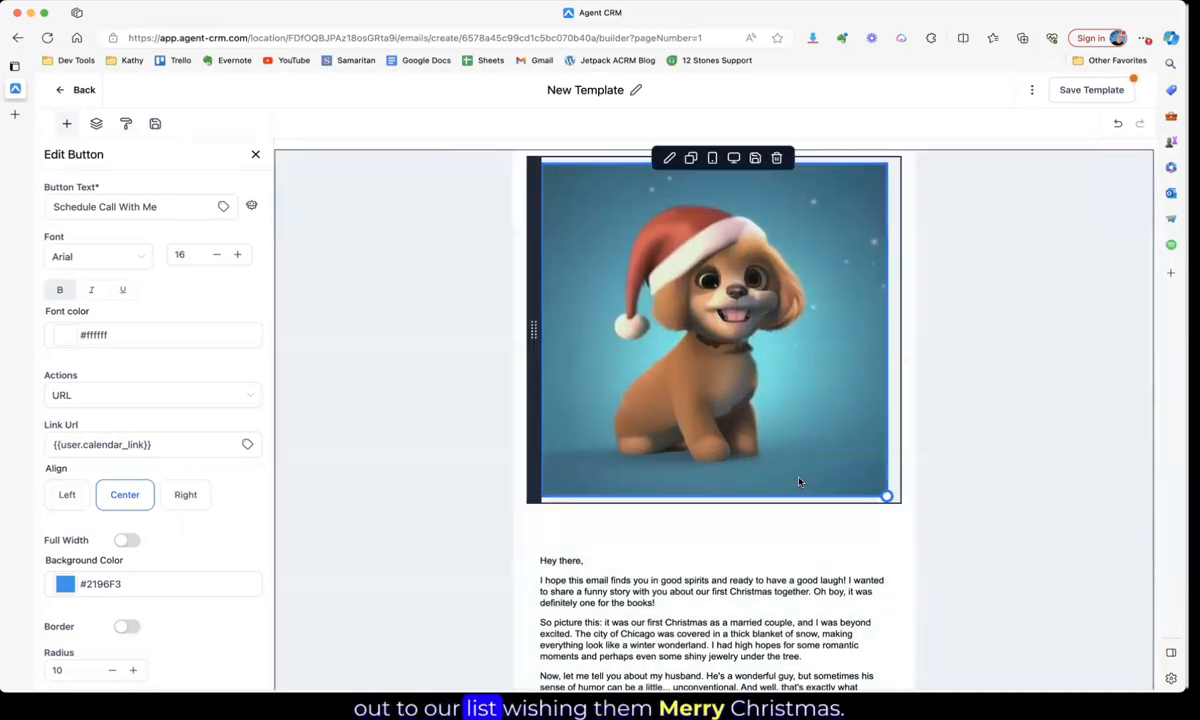
scroll(799, 482, "down", 15)
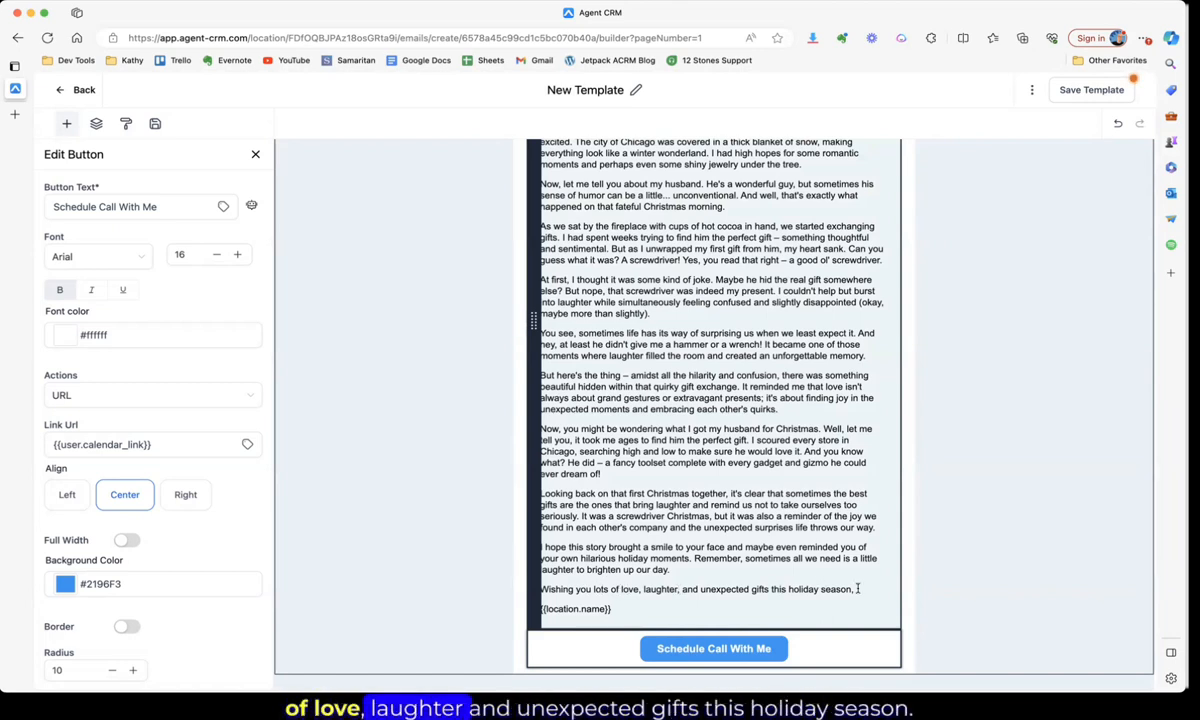
scroll(1005, 539, "up", 5)
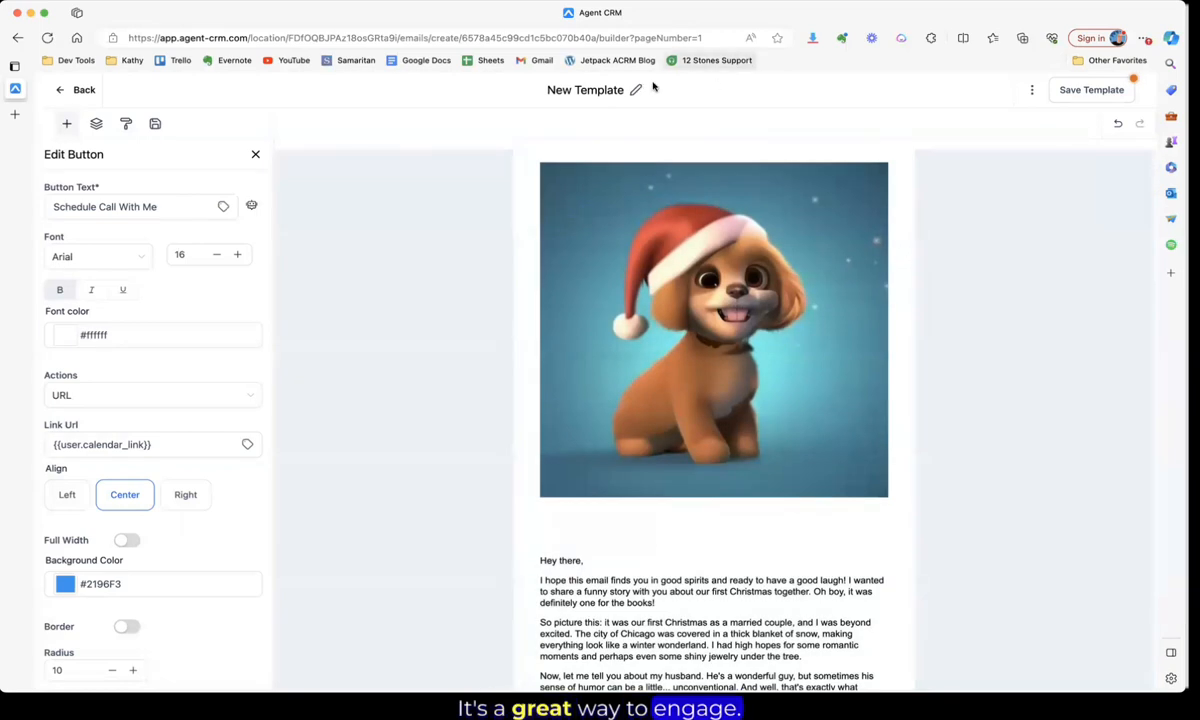
left_click(637, 89)
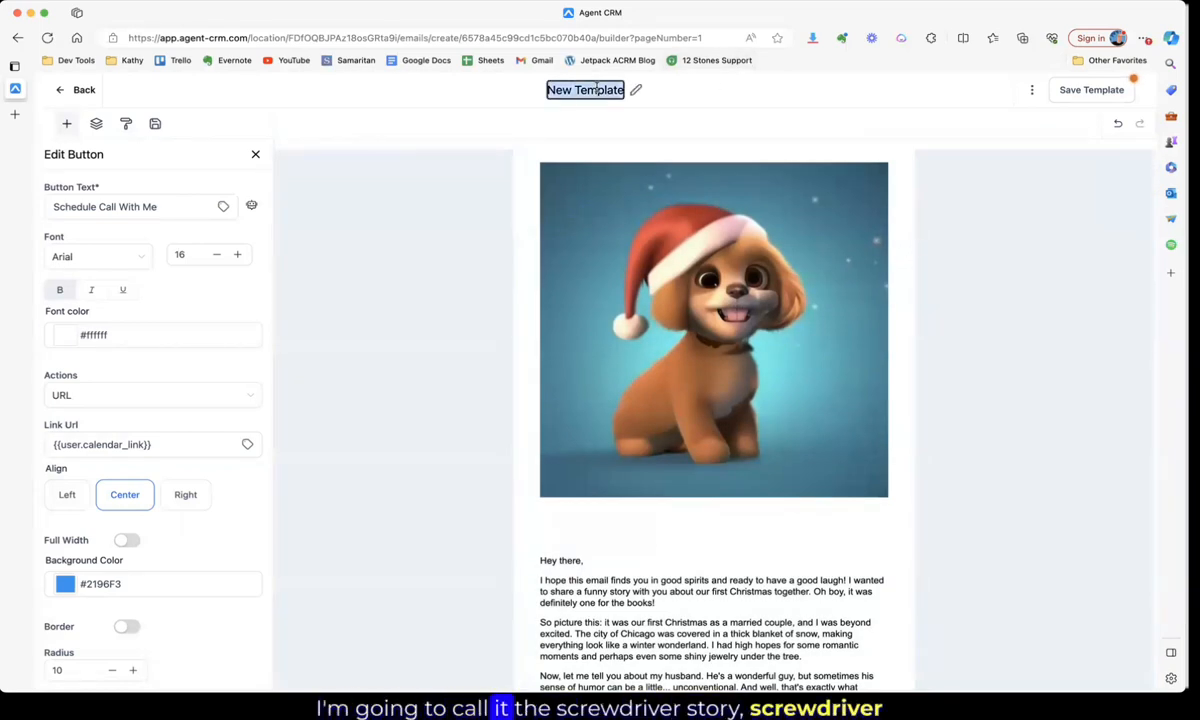
type("Screwdriver C")
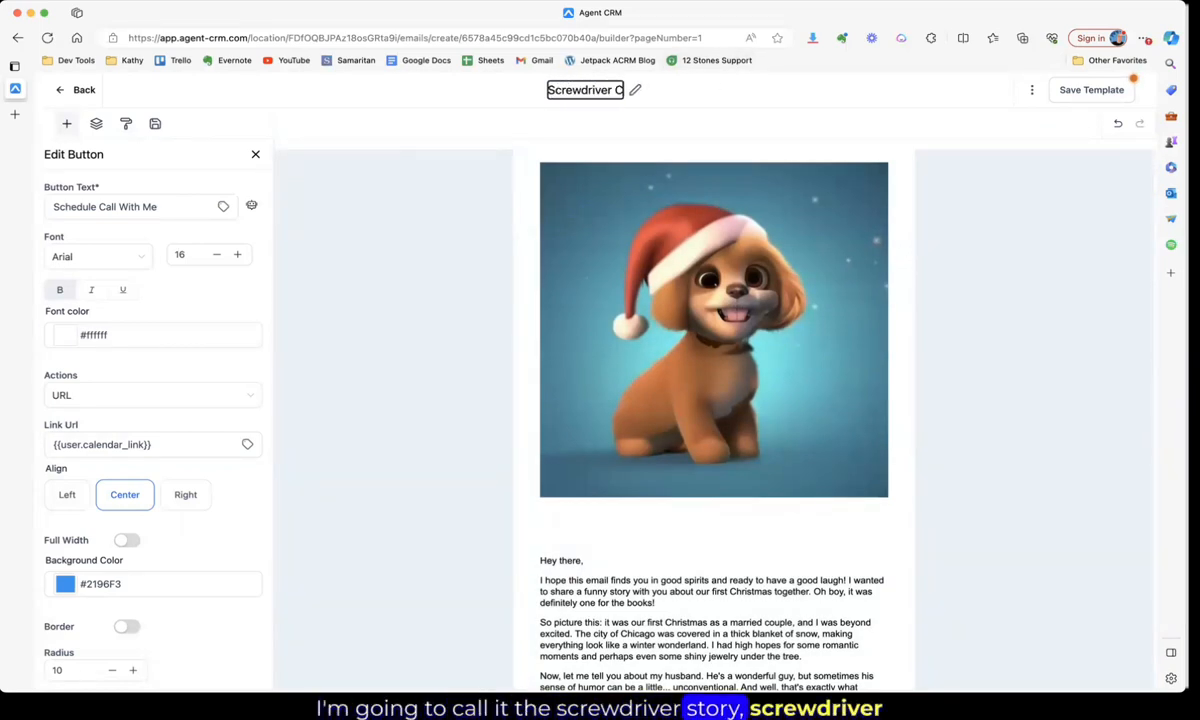
type("hristmas")
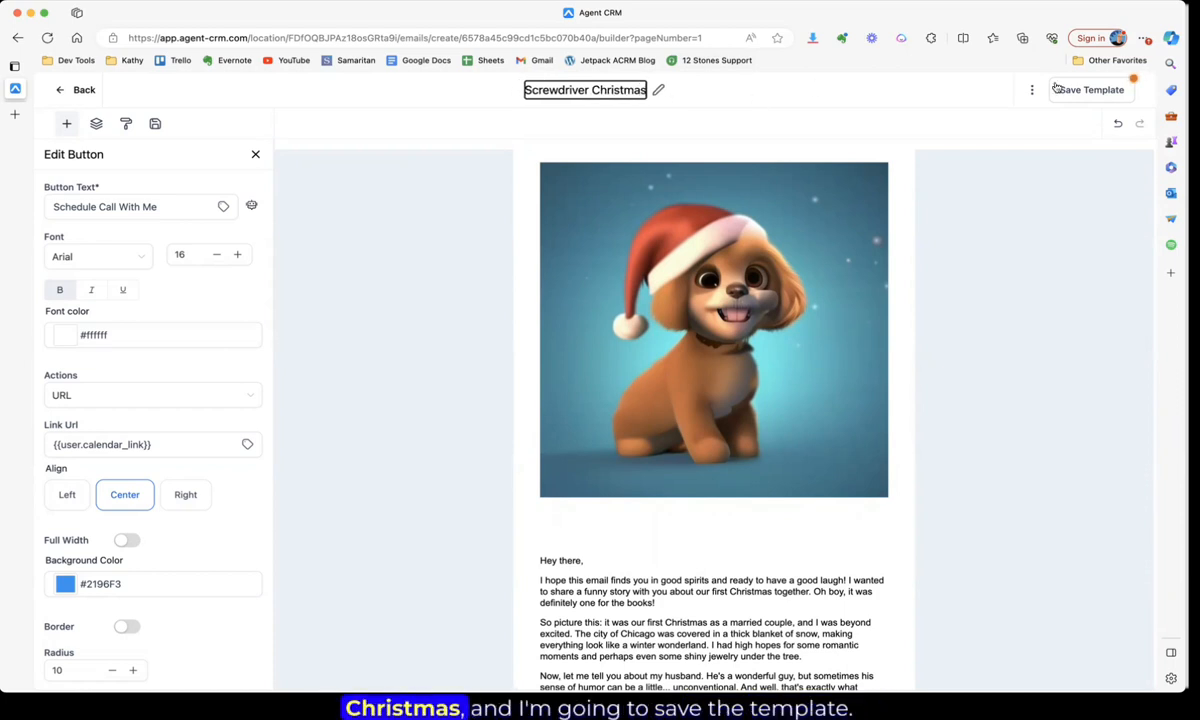
left_click(1057, 88)
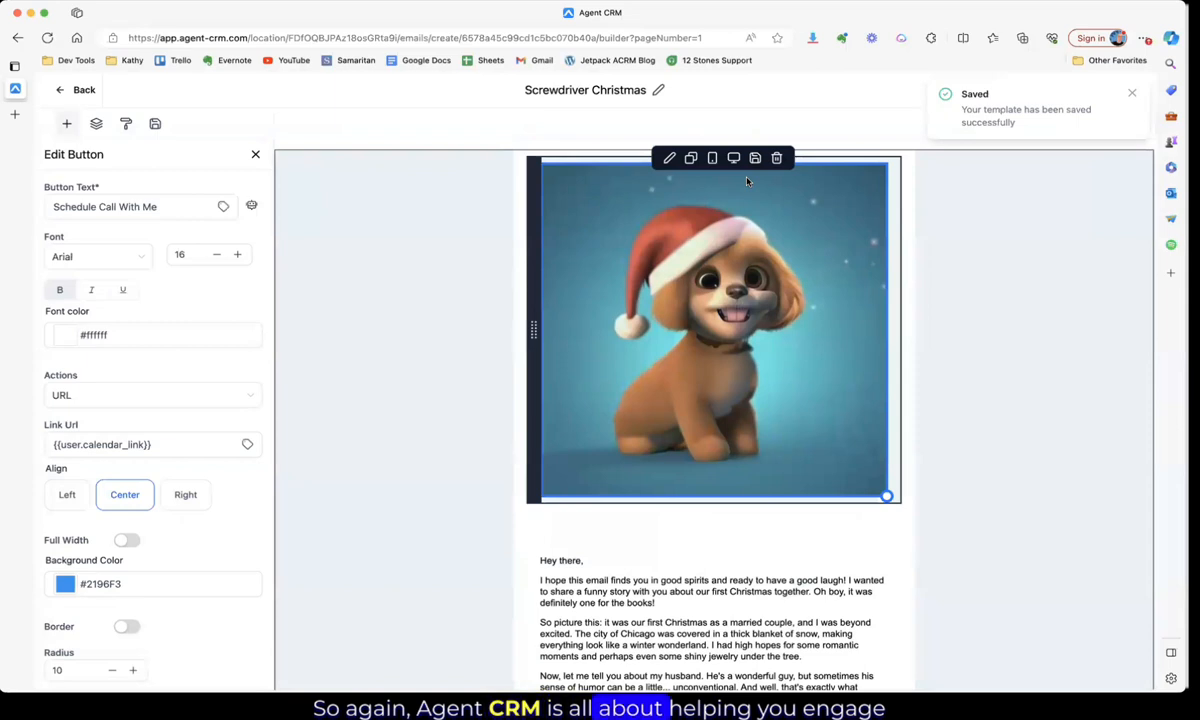
left_click(60, 93)
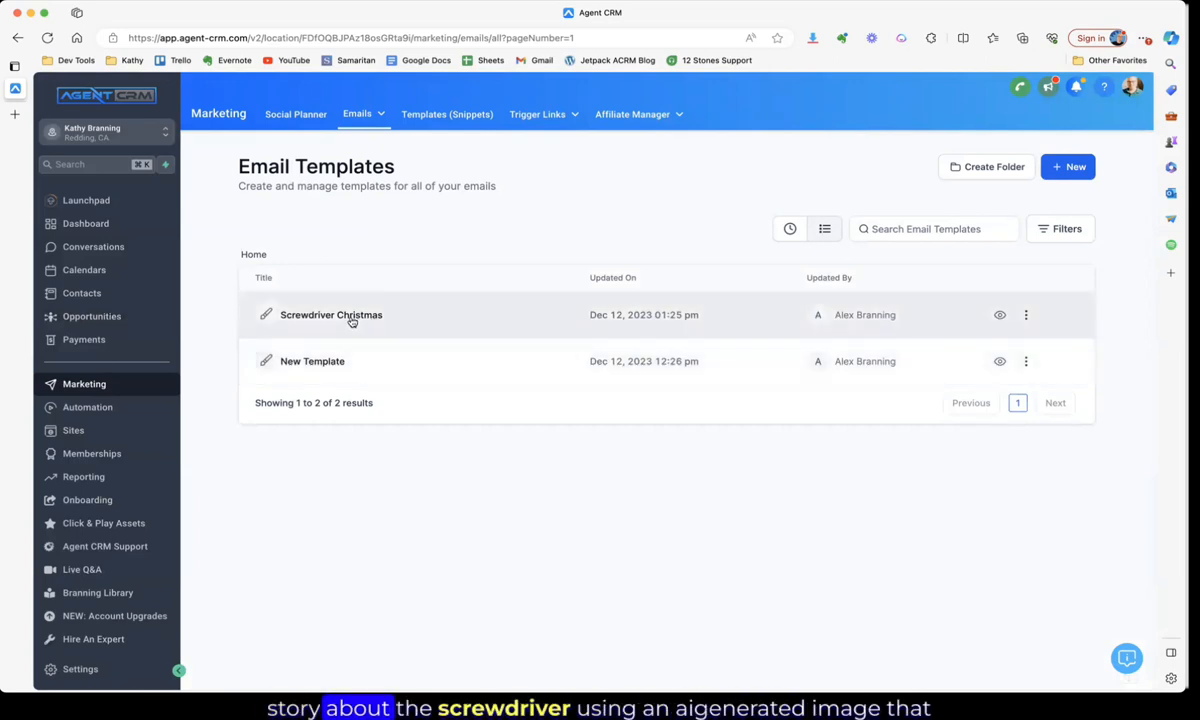
- Open the contacts list and select all contact records across all pages
left_click(80, 298)
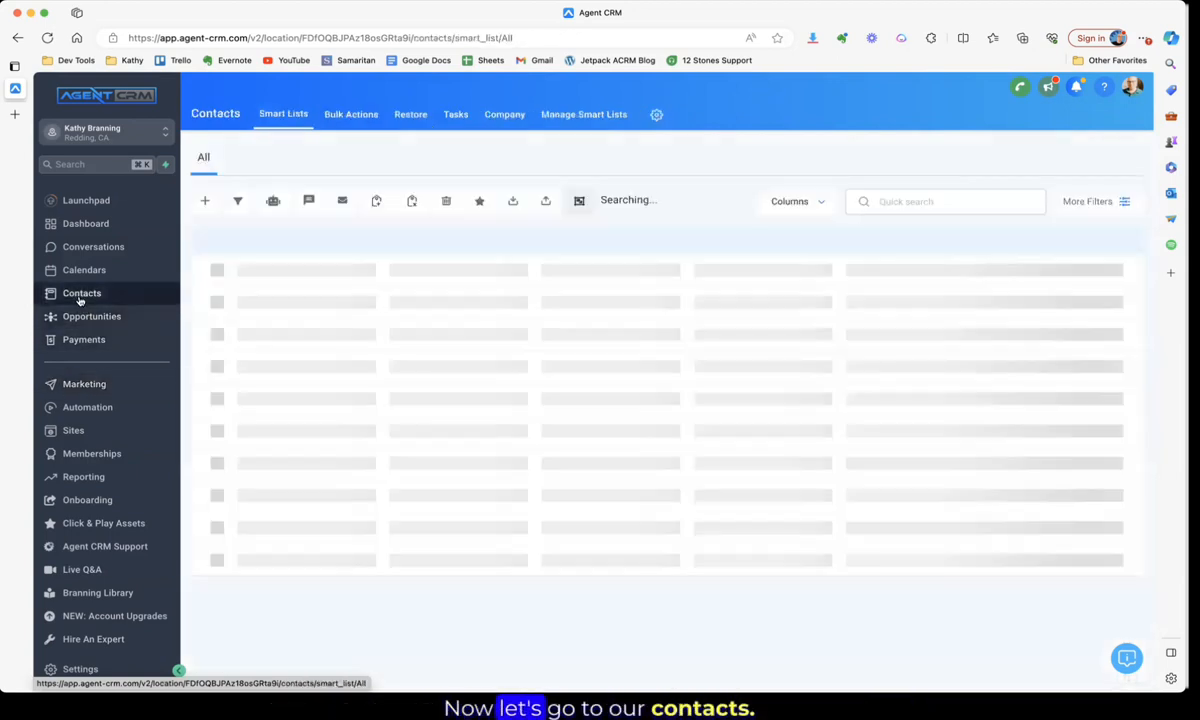
left_click(221, 272)
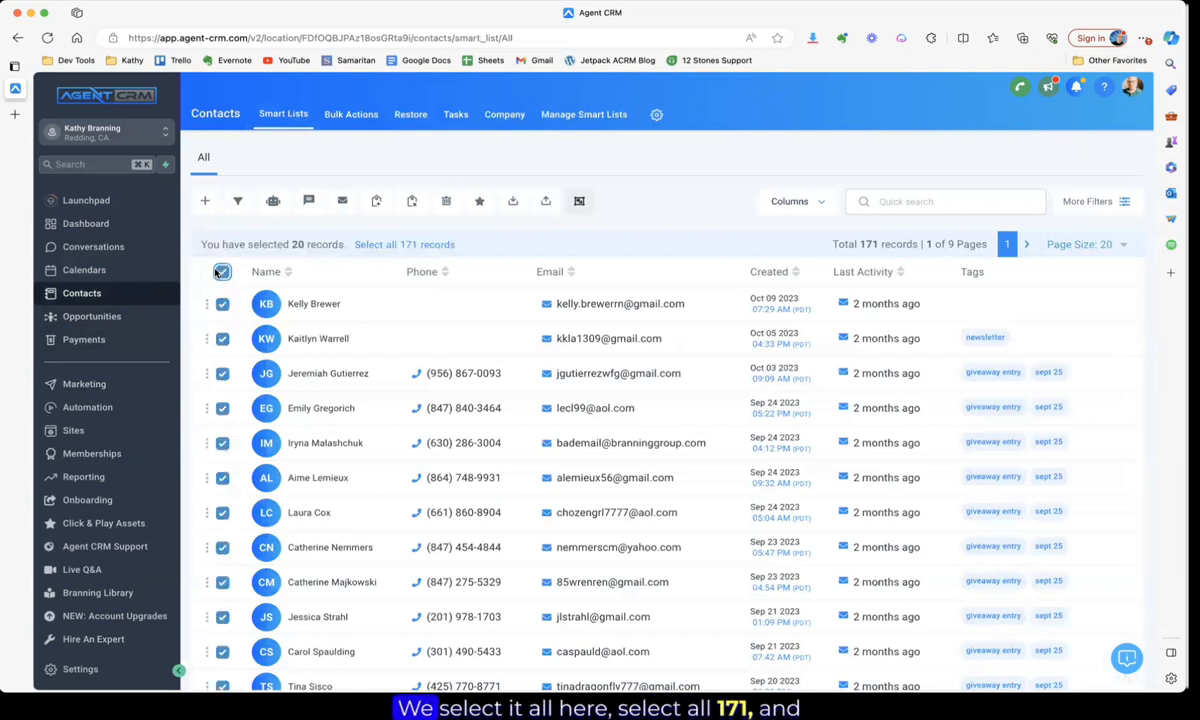
left_click(396, 243)
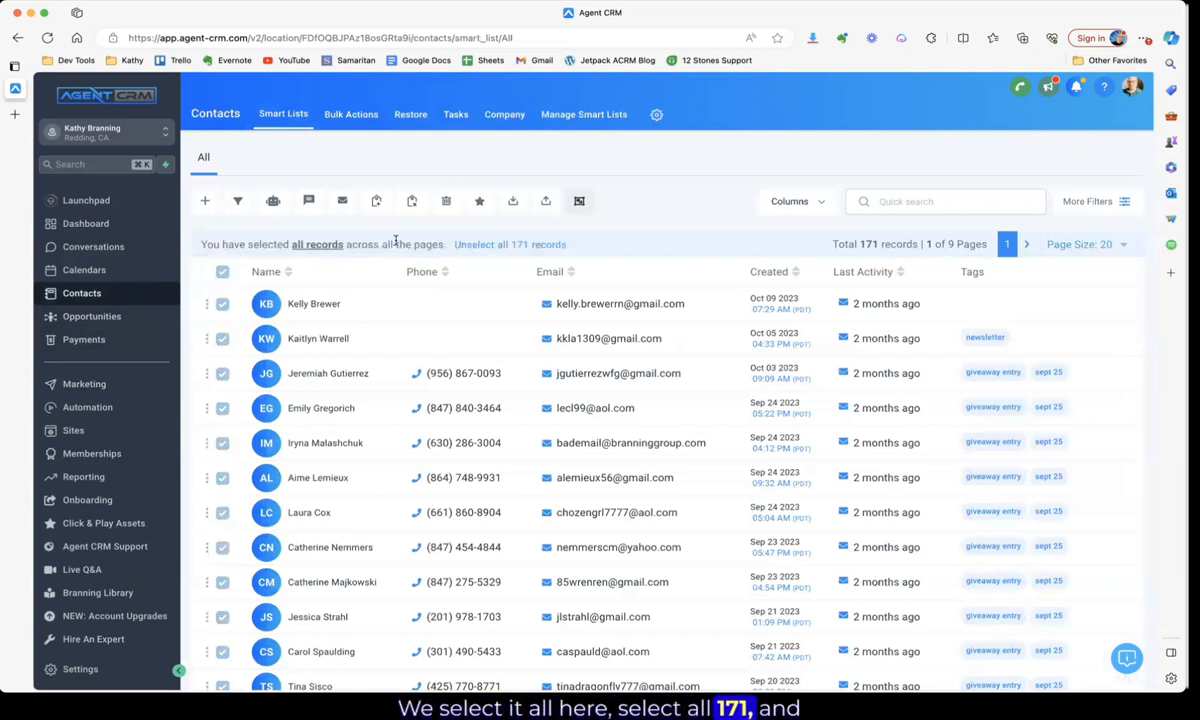
- Start a bulk email to the selected contacts using the "Screwdriver Christmas" template, and cancel it without sending
left_click(344, 203)
left_click(743, 325)
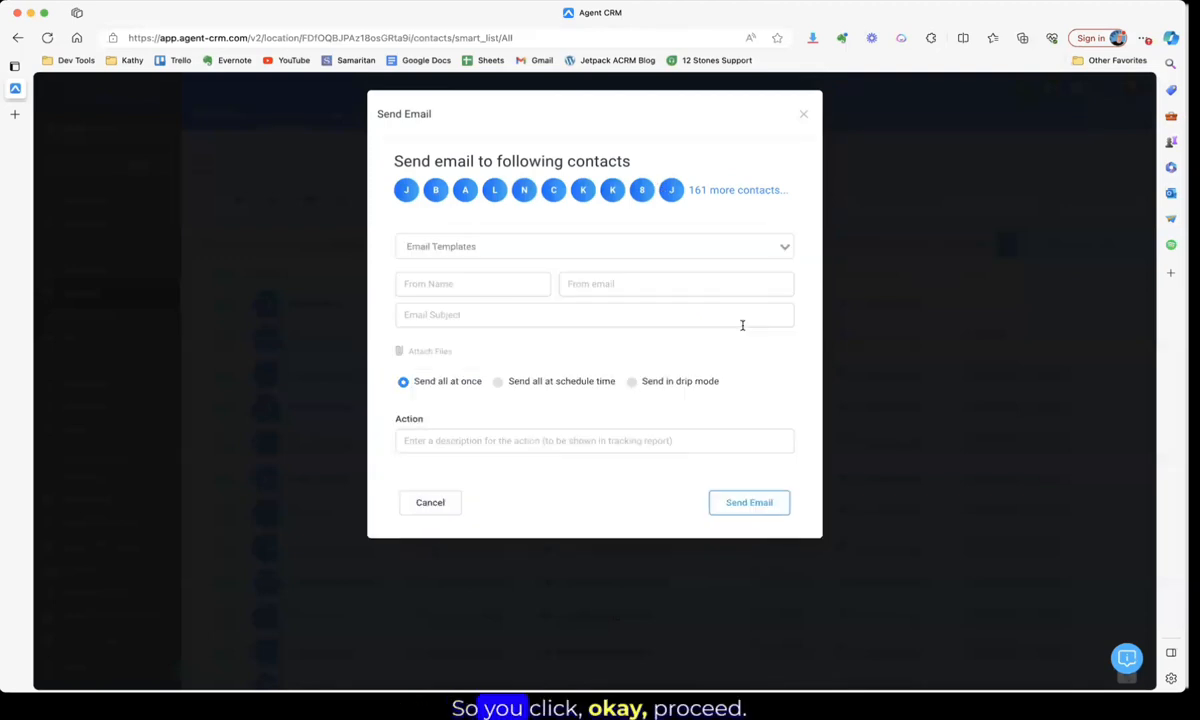
left_click(500, 246)
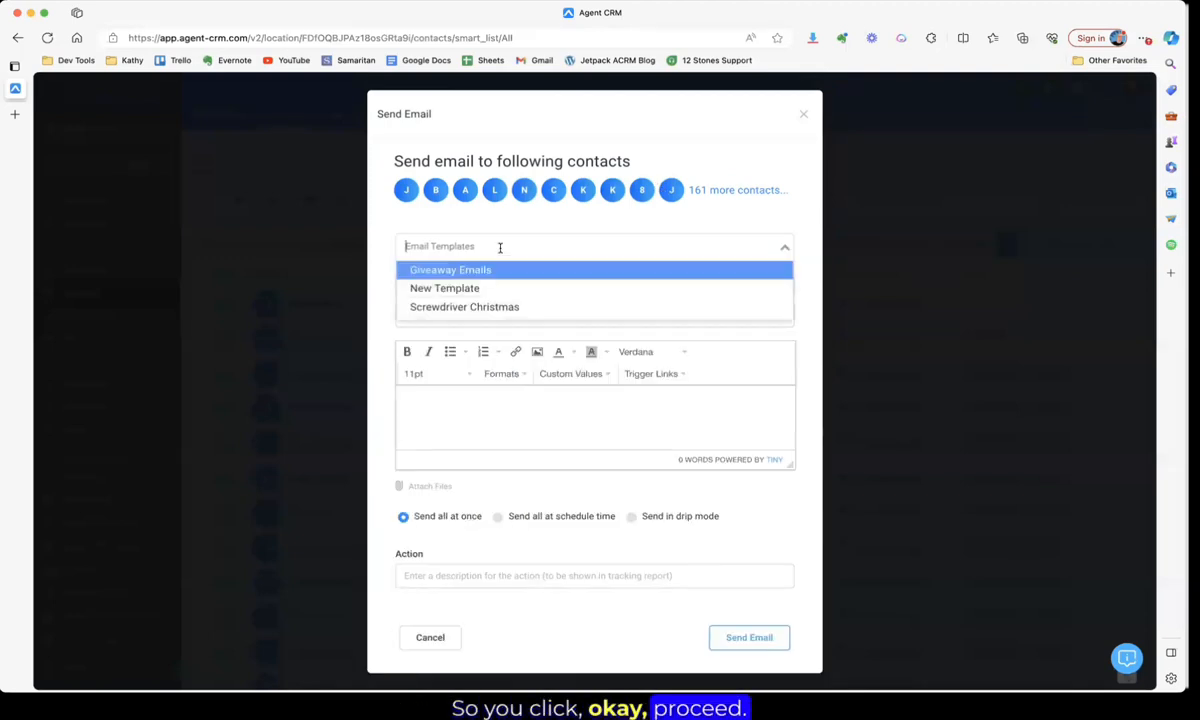
left_click(490, 306)
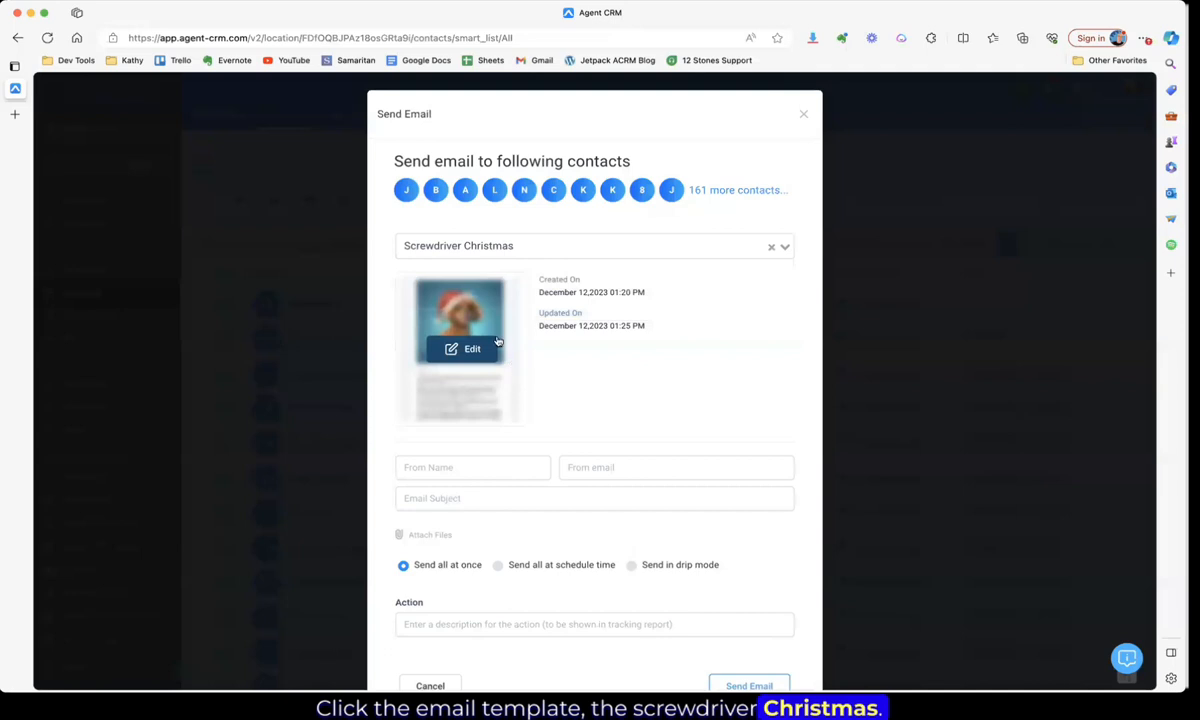
scroll(490, 340, "down", 1)
left_click(469, 418)
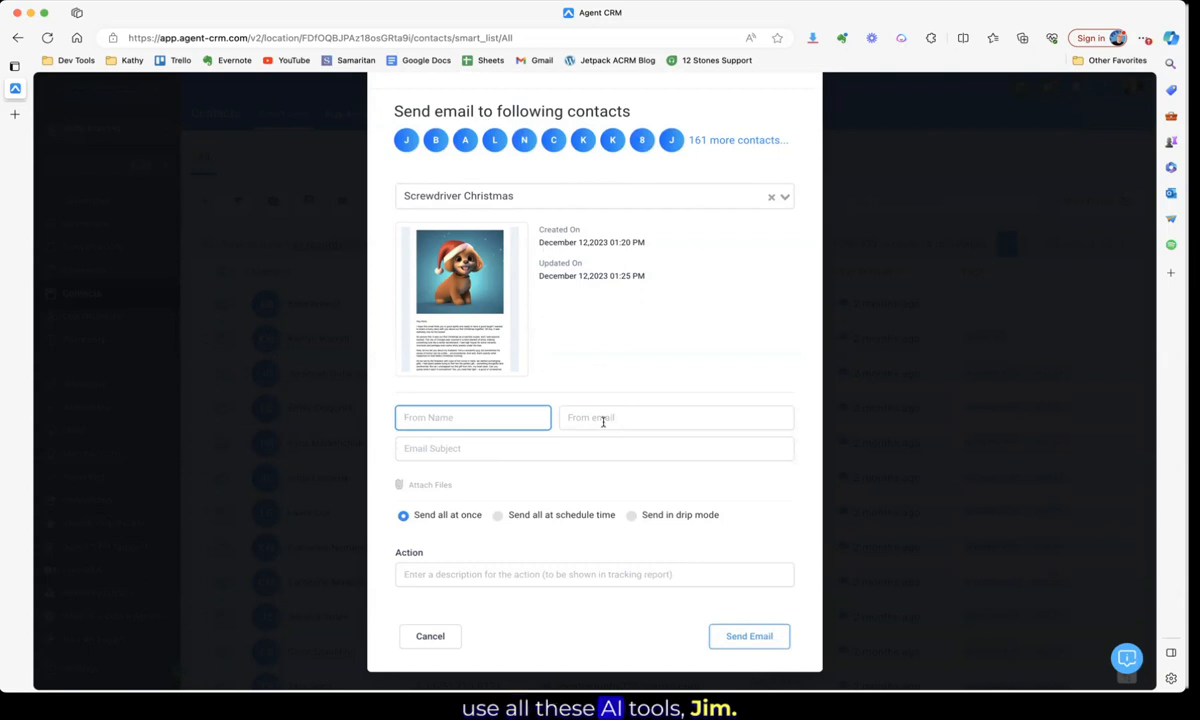
left_click(425, 636)
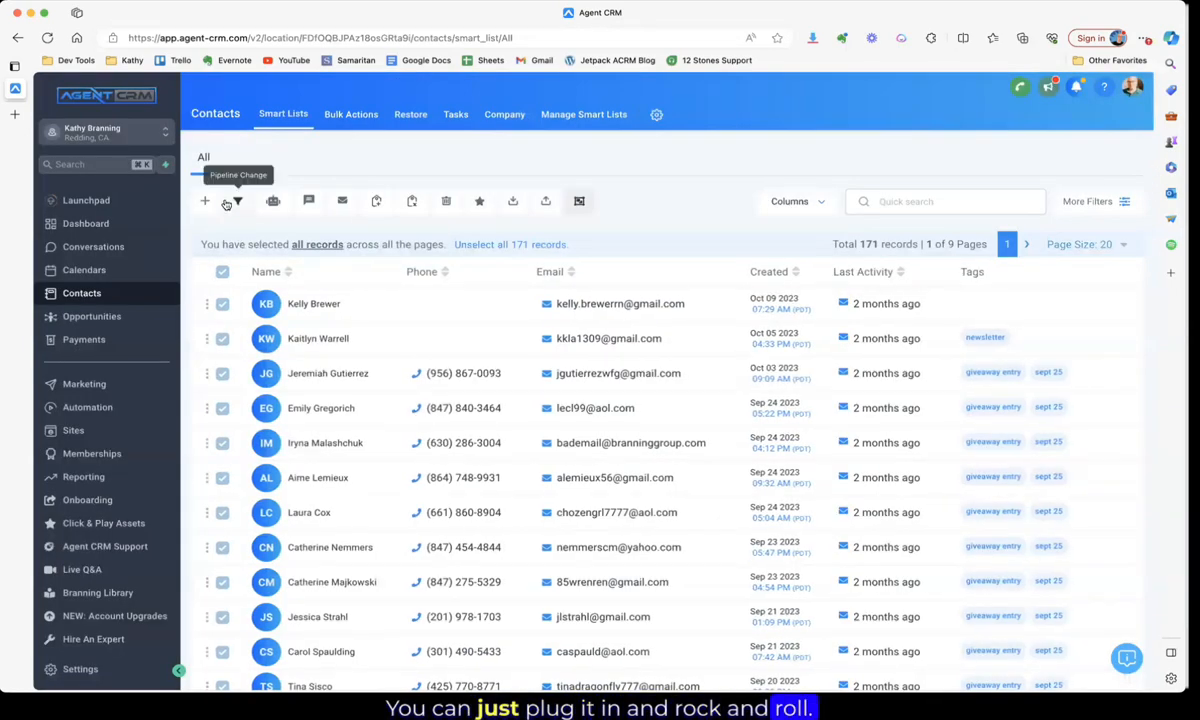